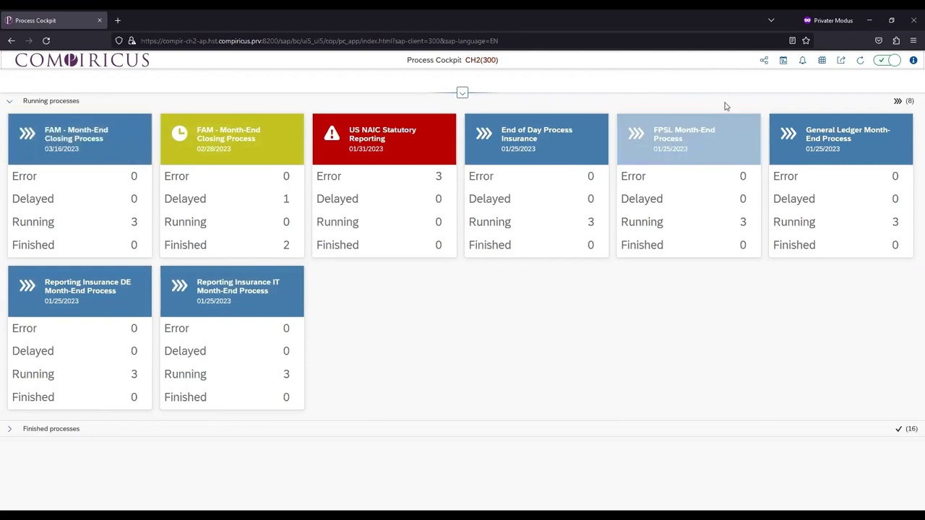
# Display the business process overview graph for the OPERATIONS - FAM - Month-End Closing Process template with key date 03/16/2023
pyautogui.click(764, 61)
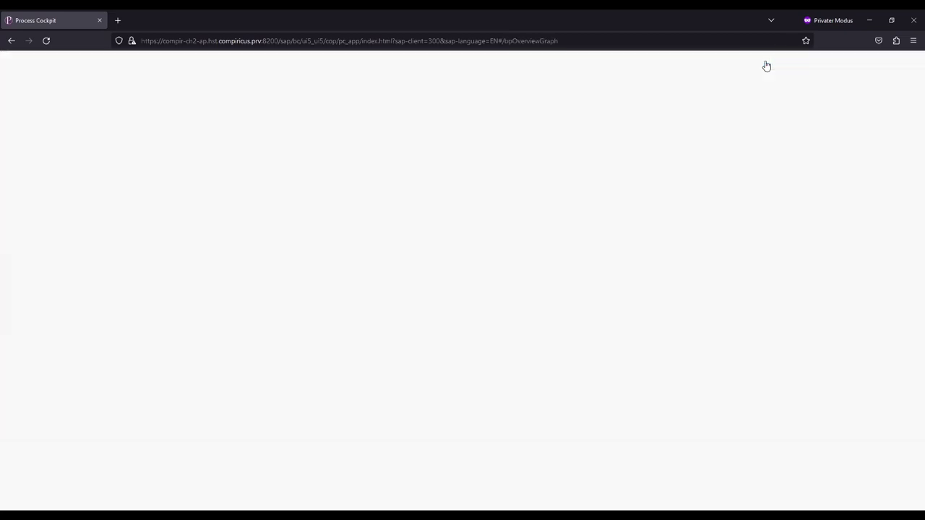
pyautogui.click(181, 118)
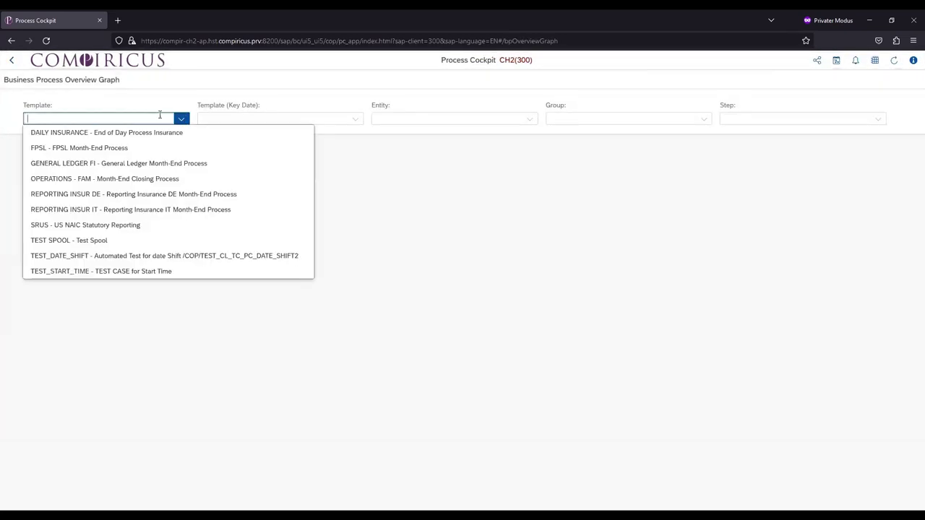
pyautogui.click(103, 180)
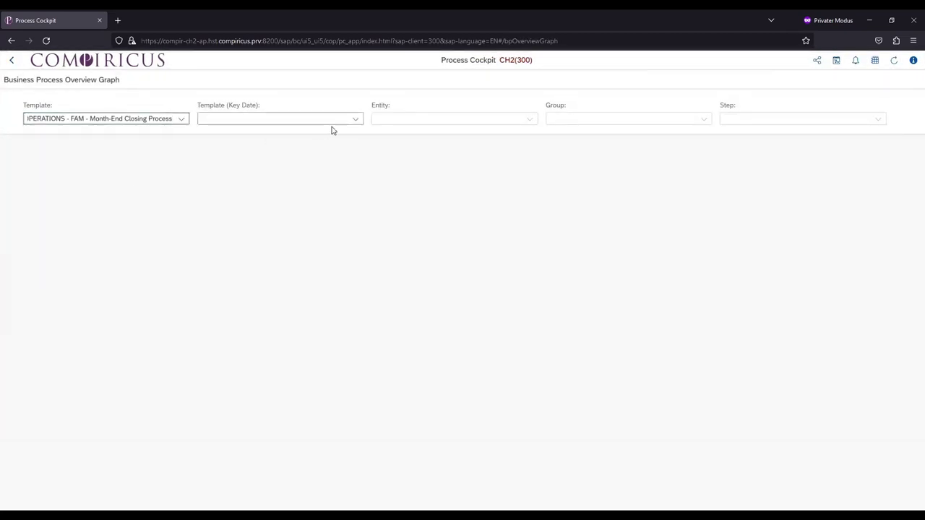
pyautogui.click(356, 120)
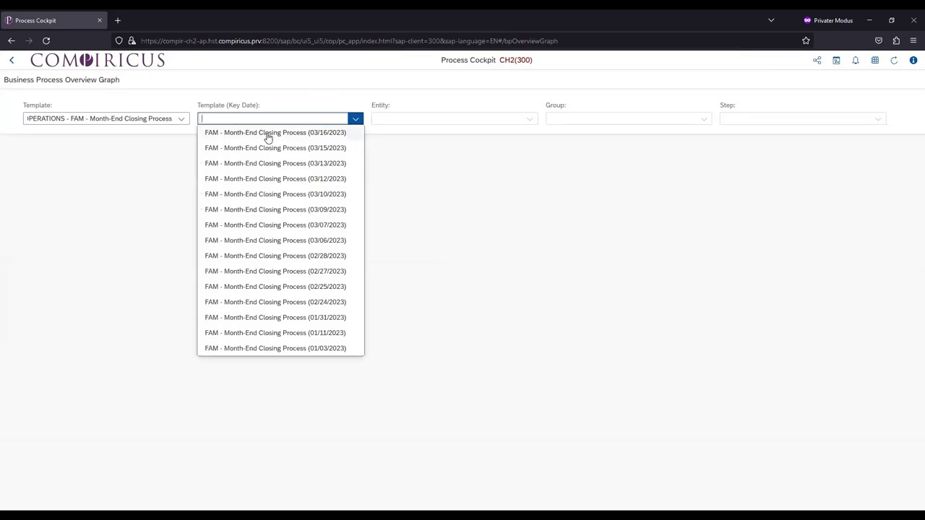
pyautogui.click(268, 137)
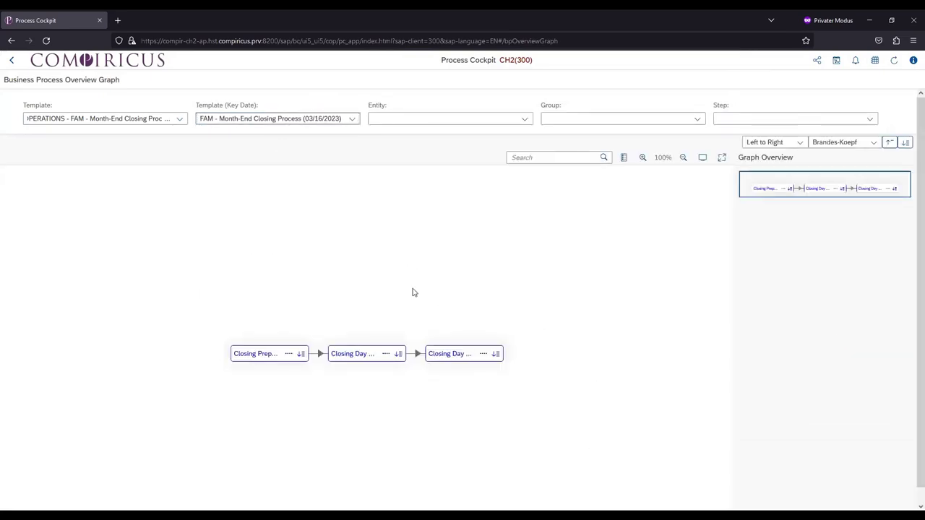
# Expand the Closing Preparation, Closing Day Processing and Closing Day End Closing groups in the graph and review their steps and dependencies
pyautogui.click(302, 355)
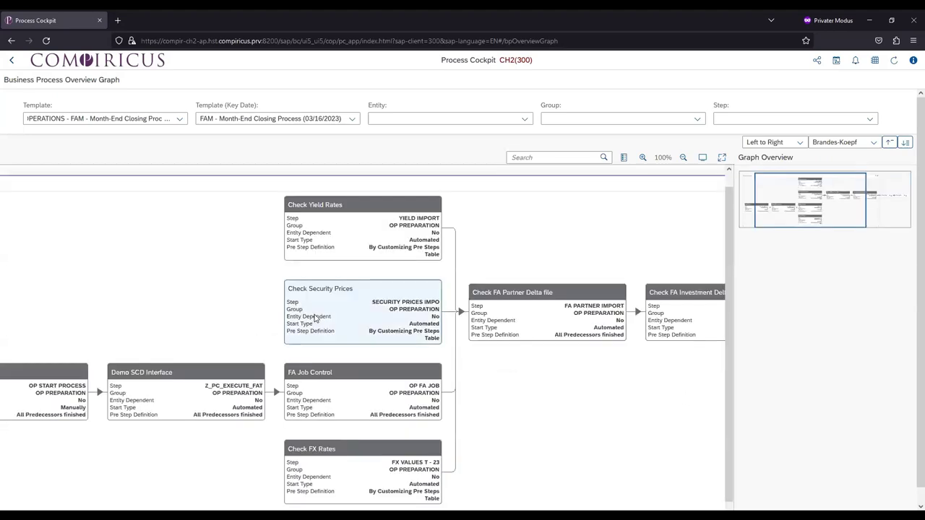
pyautogui.scroll(-1, 457, 388)
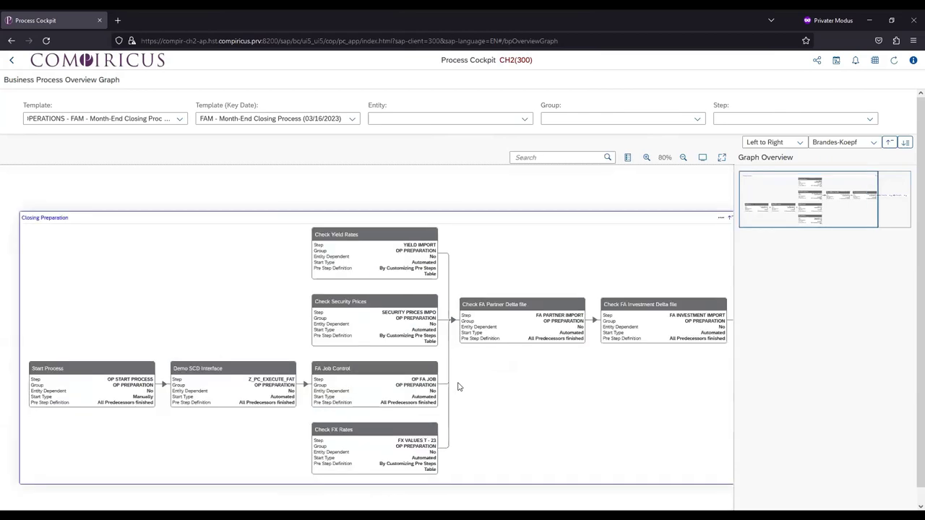
pyautogui.scroll(-1, 457, 388)
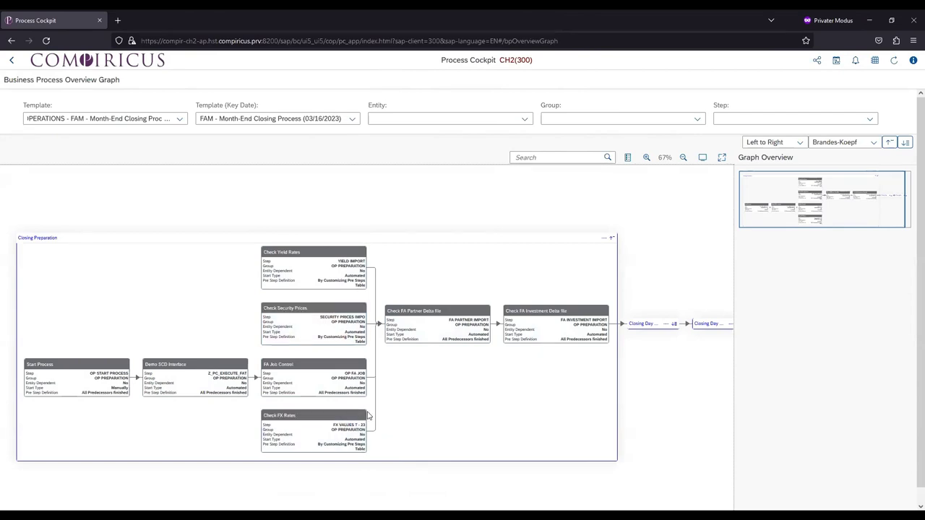
pyautogui.click(673, 324)
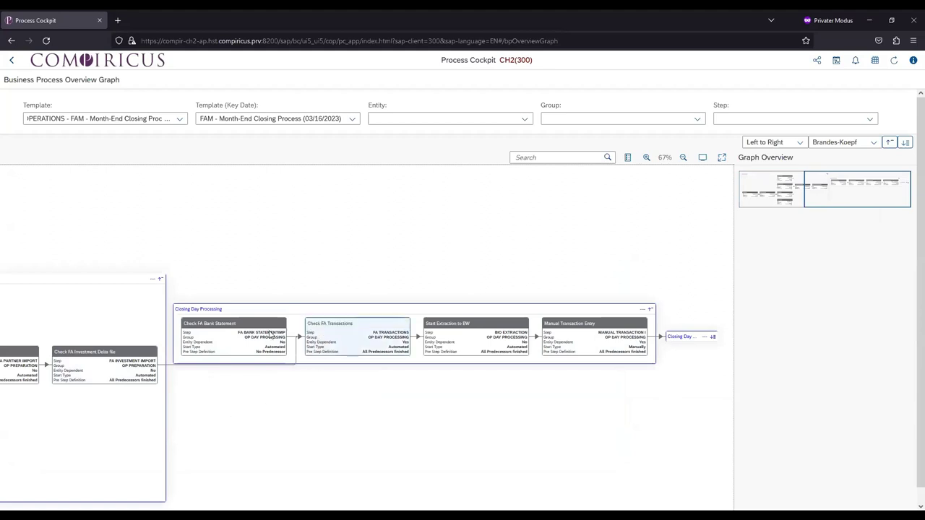
pyautogui.click(712, 340)
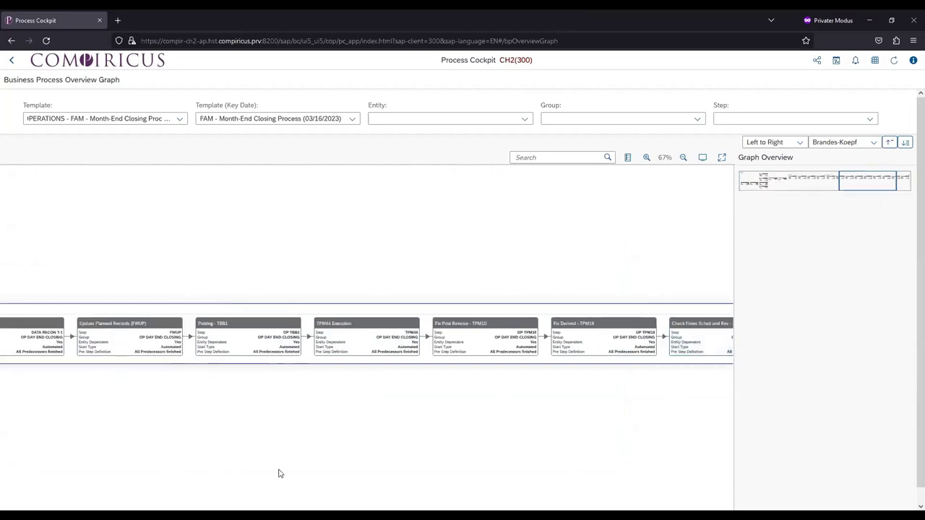
pyautogui.moveTo(626, 390); pyautogui.dragTo(304, 359)
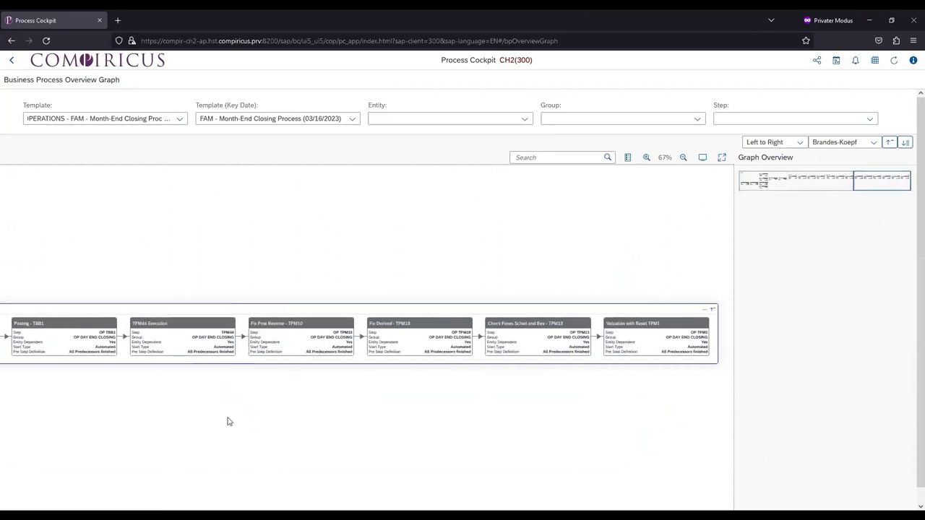
pyautogui.moveTo(248, 417); pyautogui.dragTo(551, 434)
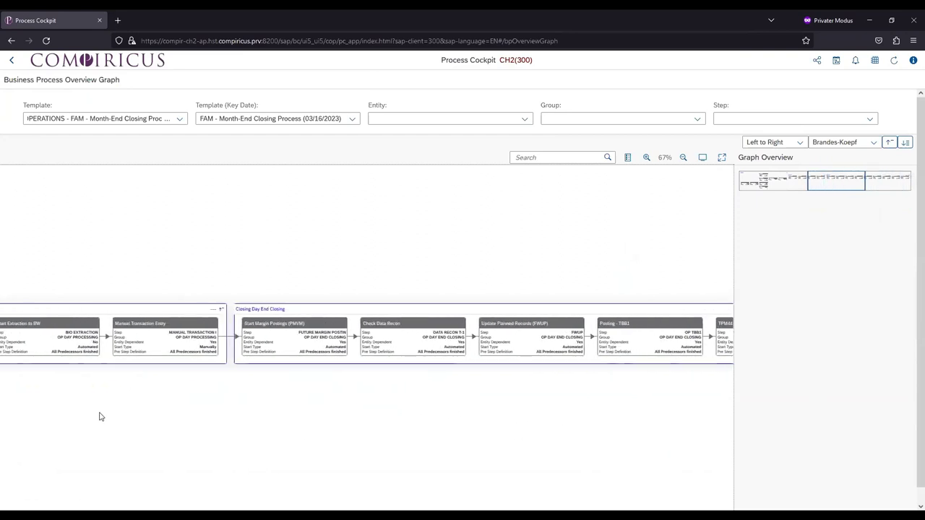
pyautogui.moveTo(133, 413); pyautogui.dragTo(368, 414)
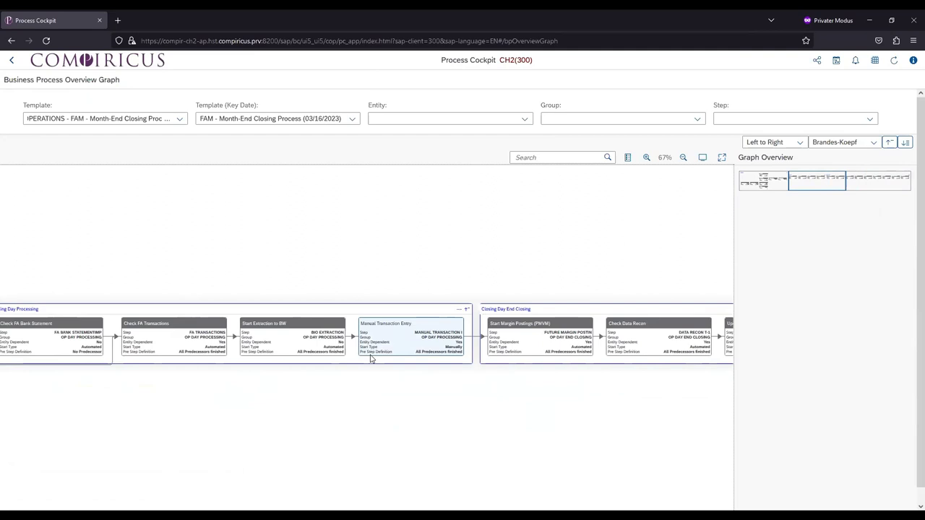
pyautogui.moveTo(211, 425); pyautogui.dragTo(402, 426)
pyautogui.moveTo(309, 428); pyautogui.dragTo(417, 432)
pyautogui.moveTo(485, 460); pyautogui.dragTo(674, 435)
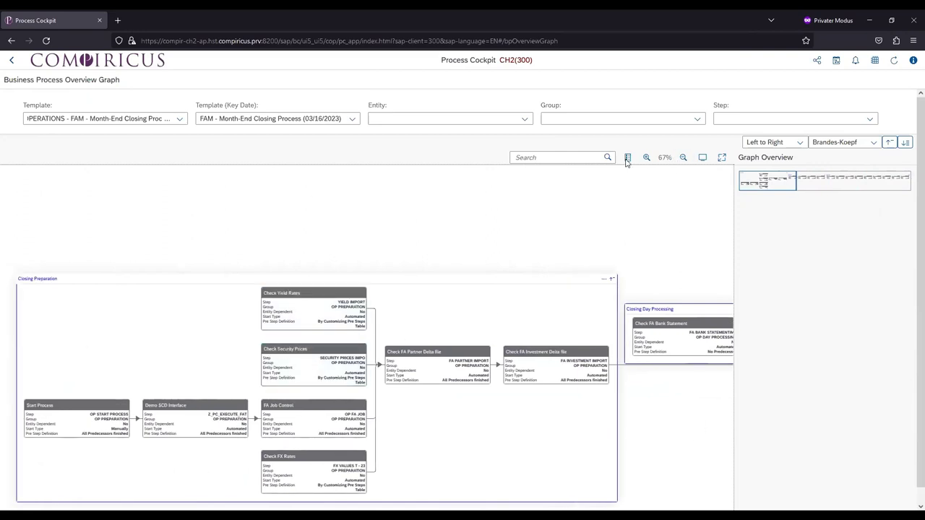
# In the running FAM - Month-End Closing Process of 03/16/2023, set the current step's status to Success for entities PC01, PC02 and PC03
pyautogui.click(89, 67)
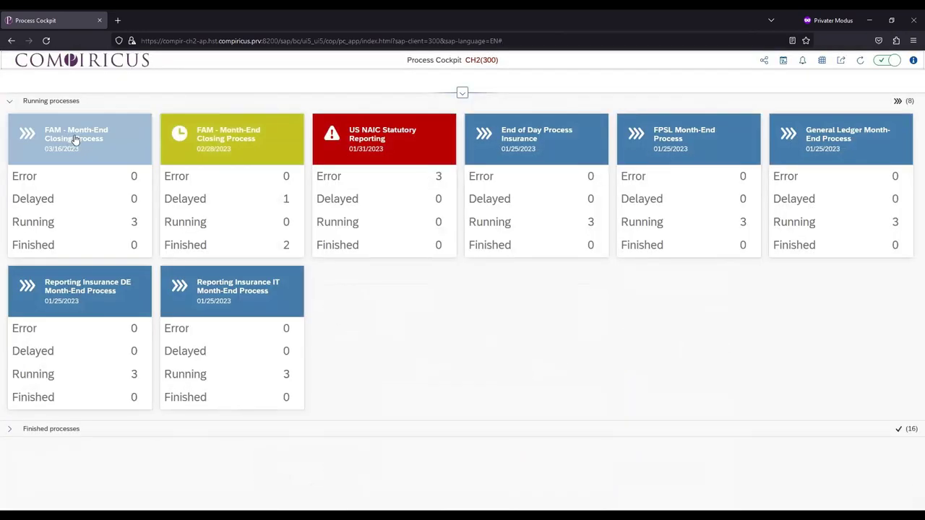
pyautogui.click(88, 140)
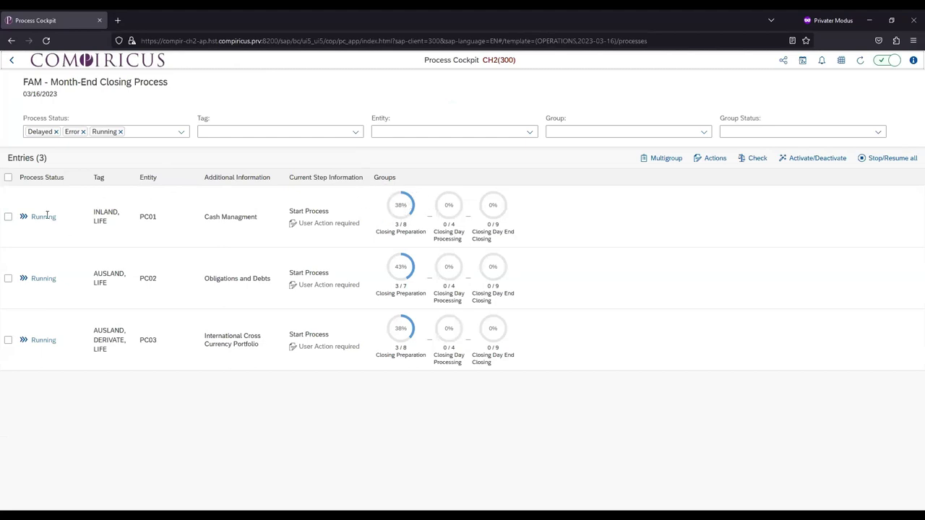
pyautogui.click(8, 178)
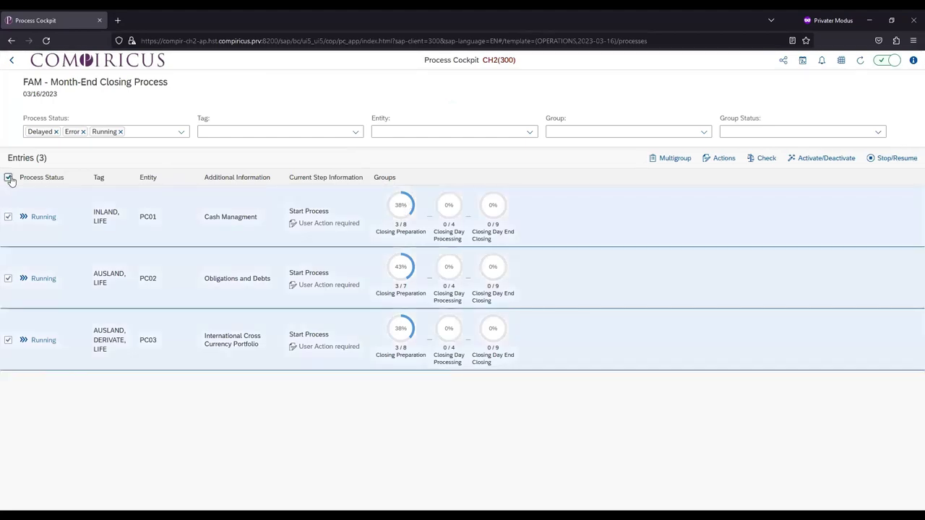
pyautogui.click(719, 158)
pyautogui.click(706, 194)
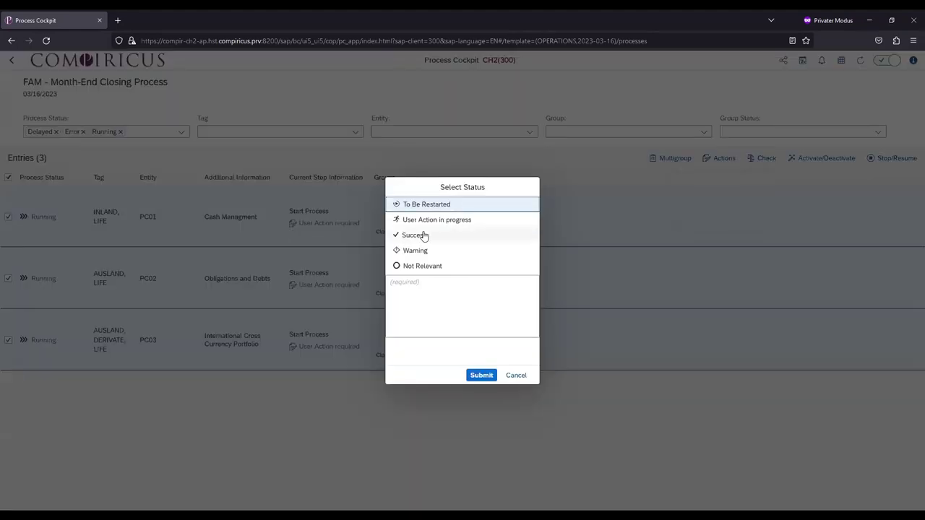
pyautogui.click(424, 236)
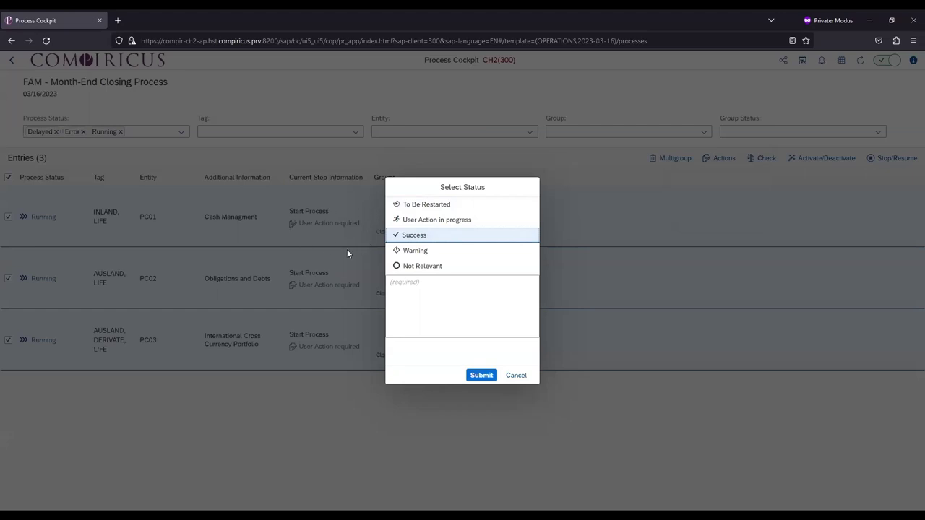
pyautogui.click(480, 375)
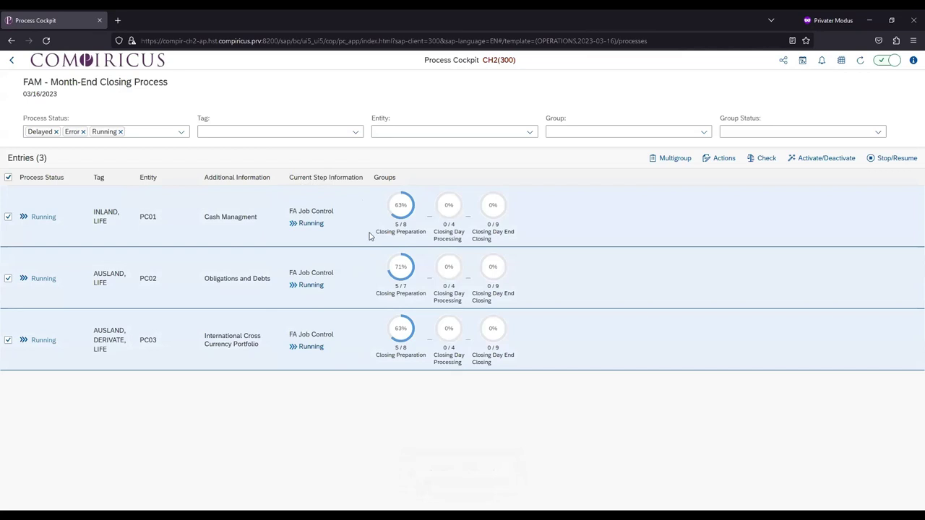
# Open PC01's Closing Preparation group and view the /COP/FA_JOB_CONTROL transaction of its FA Job Control step, then close the transaction
pyautogui.click(402, 209)
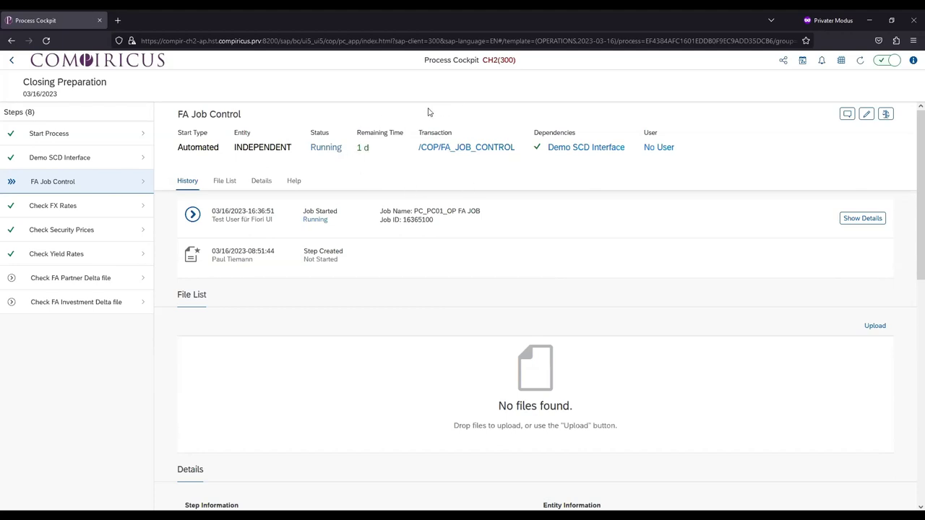
pyautogui.click(459, 148)
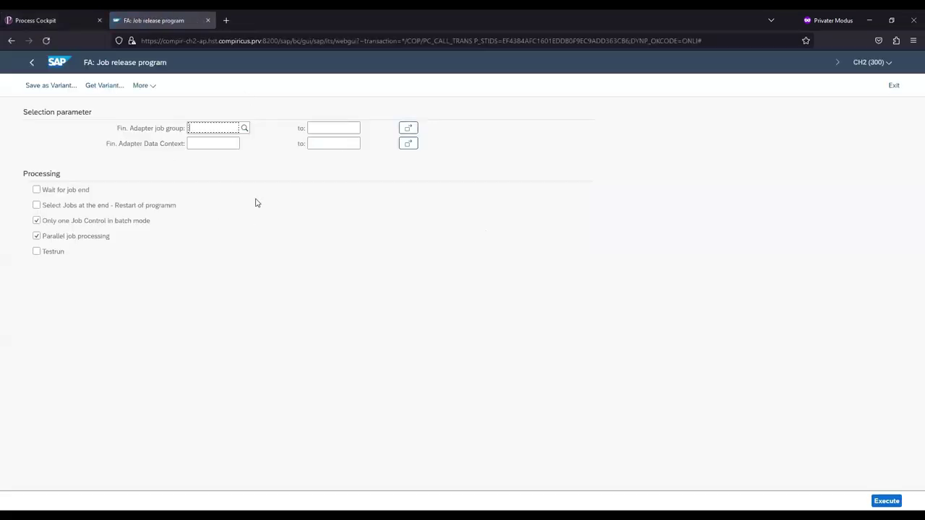
pyautogui.click(208, 21)
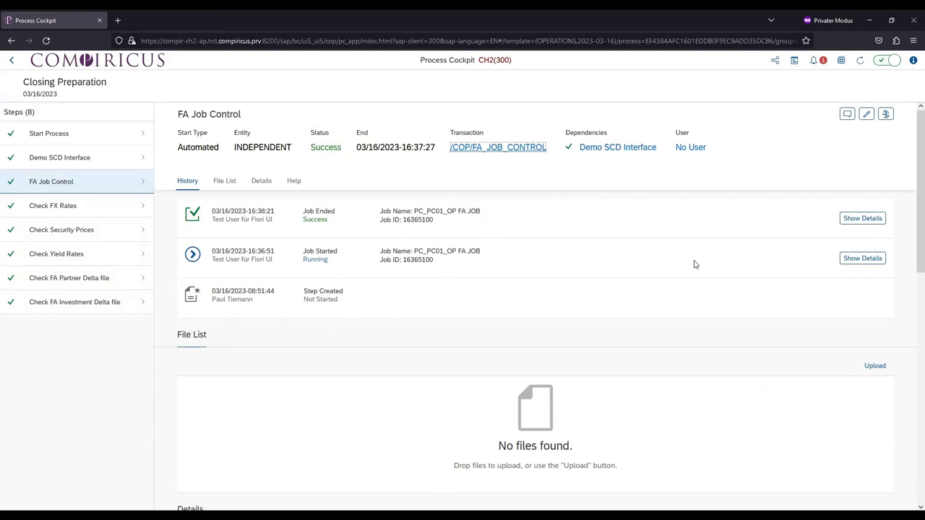
# Examine the FA Job Control step's history, file list, details and help sections, and return to the process's entity list
pyautogui.moveTo(221, 251); pyautogui.dragTo(264, 258)
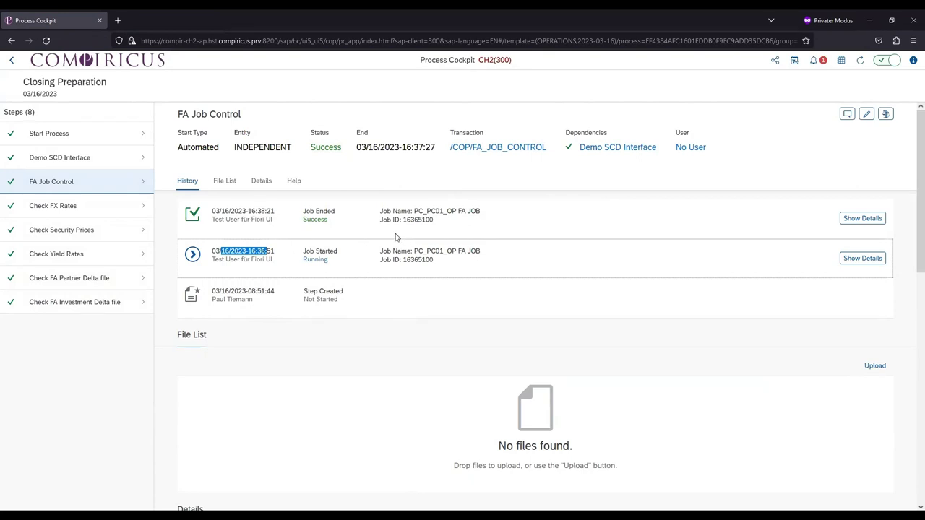
pyautogui.moveTo(185, 331); pyautogui.dragTo(236, 353)
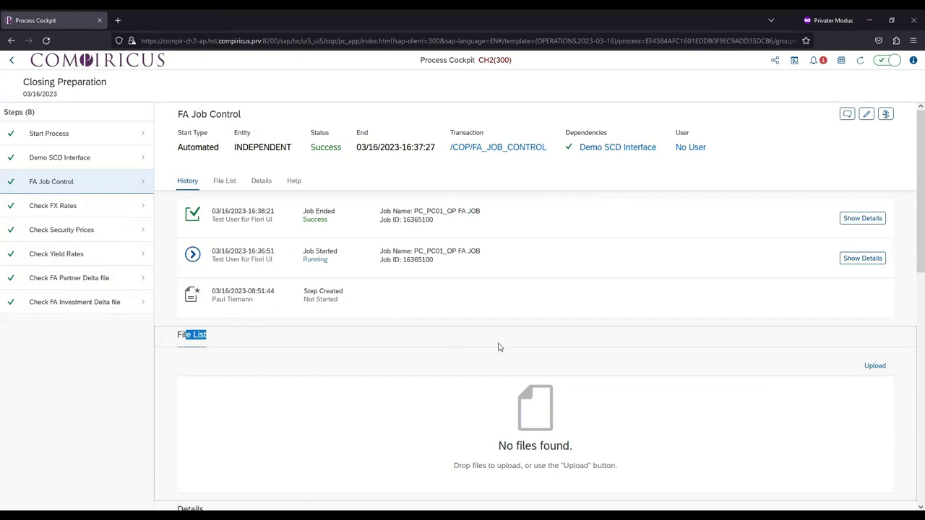
pyautogui.scroll(-1, 578, 354)
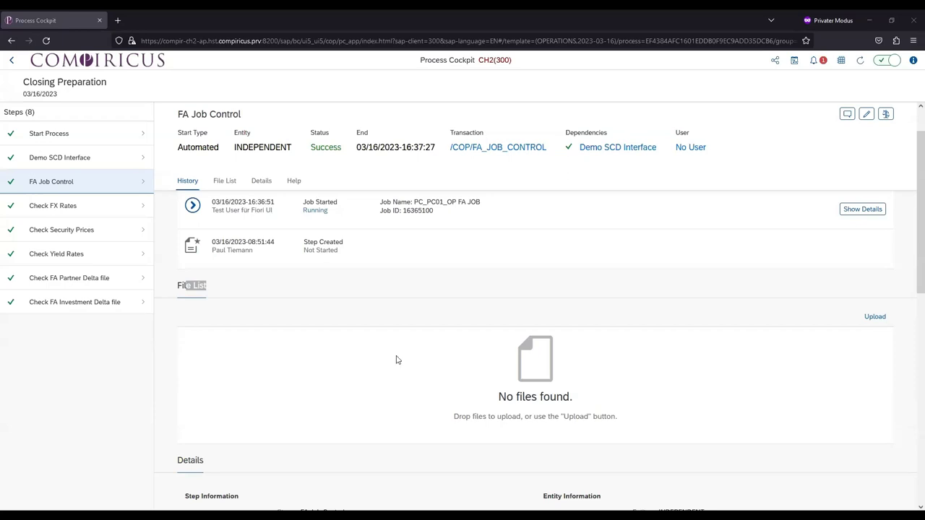
pyautogui.scroll(-3, 245, 347)
pyautogui.scroll(-1, 217, 303)
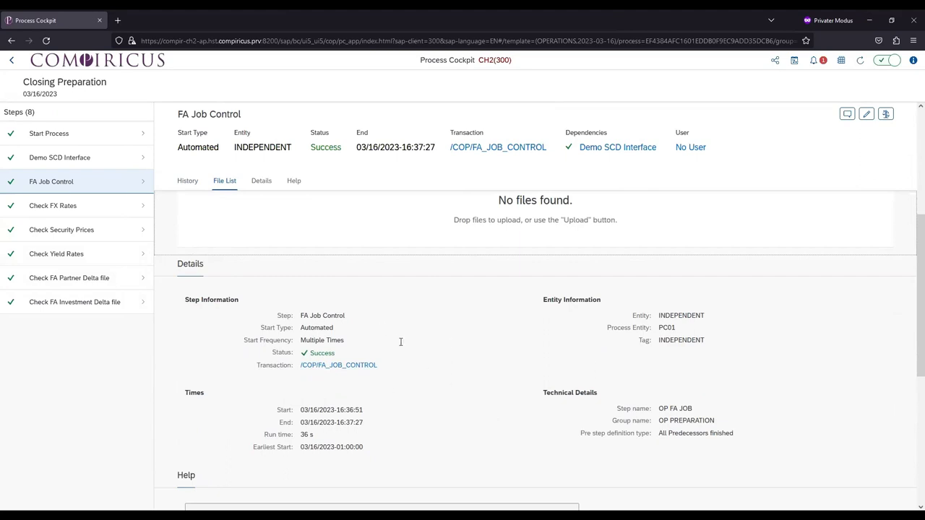
pyautogui.scroll(-3, 523, 330)
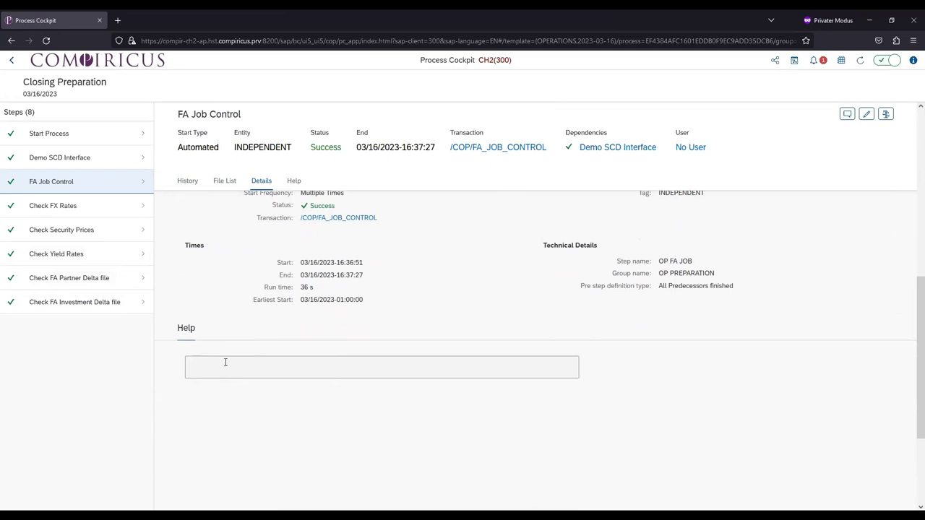
pyautogui.click(198, 365)
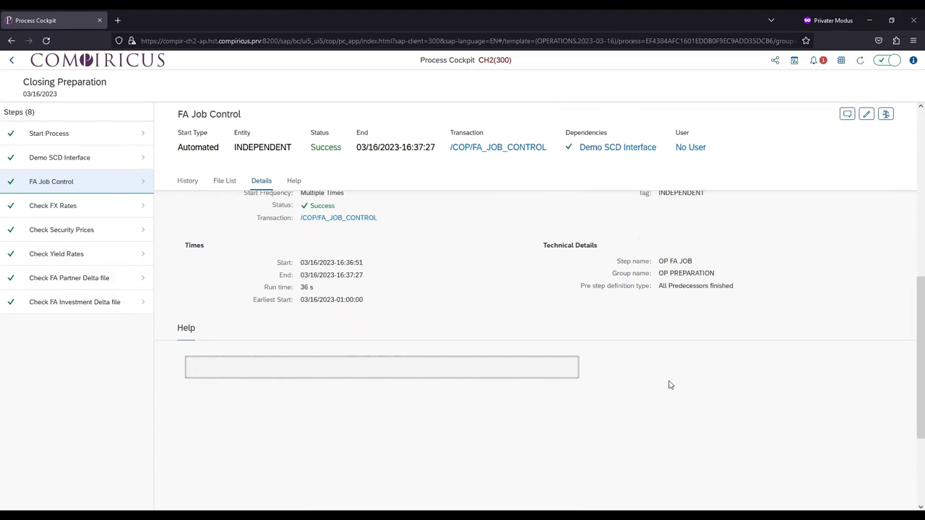
pyautogui.scroll(6, 434, 282)
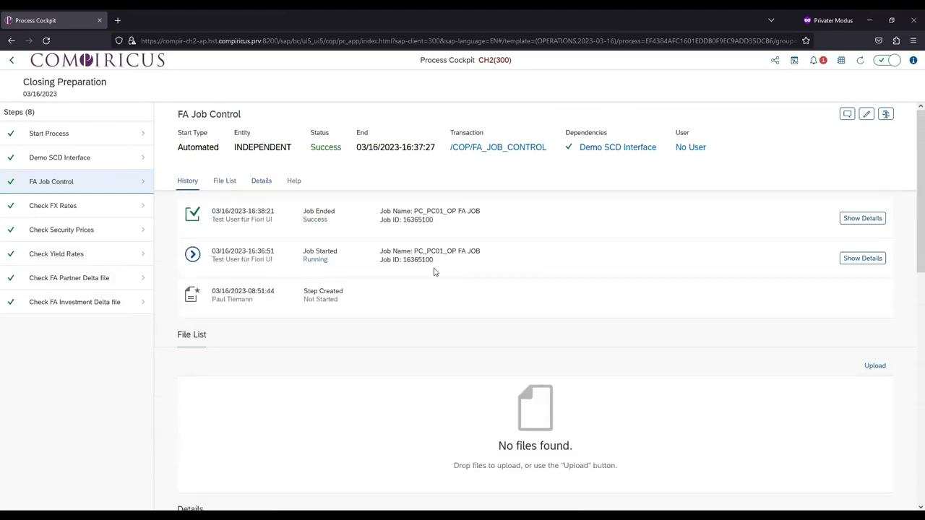
pyautogui.click(10, 60)
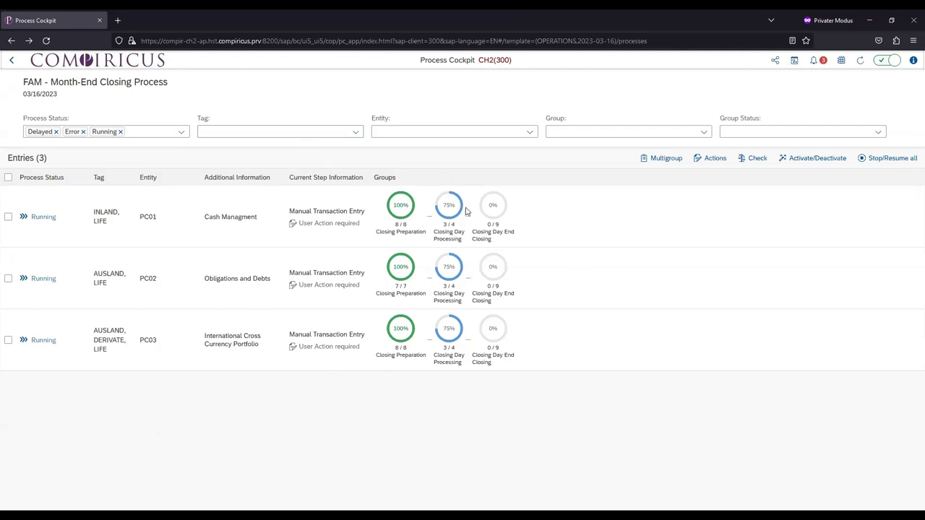
# Reassign the current Manual Transaction Entry task for PC01, PC02 and PC03 to a new SAP user, applying the change to all users
pyautogui.click(818, 62)
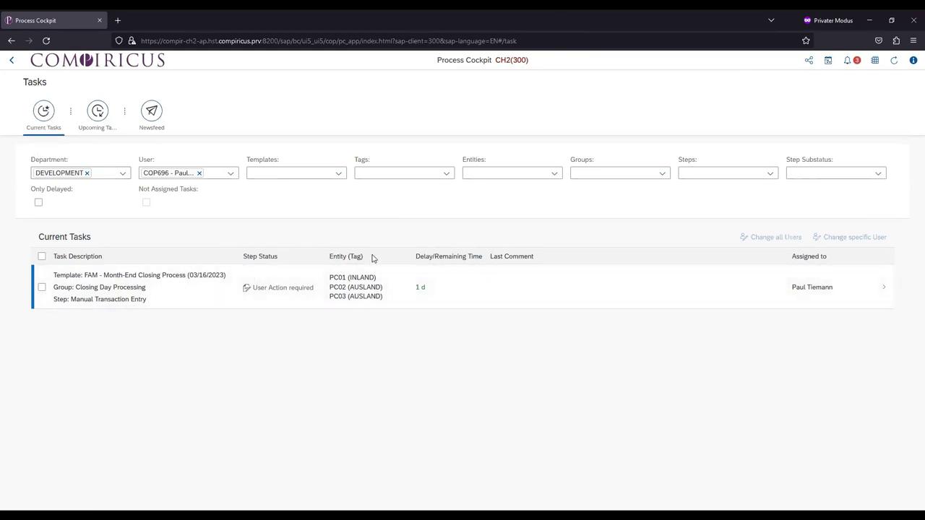
pyautogui.click(43, 288)
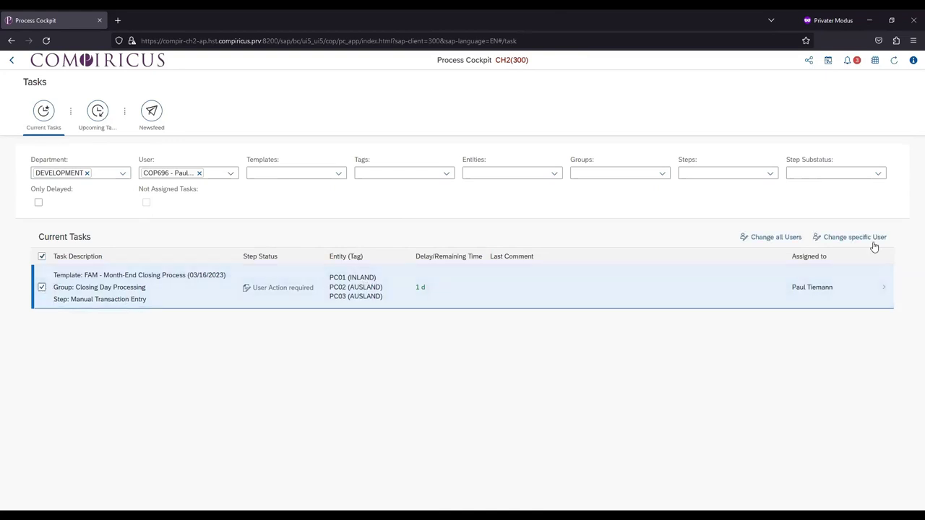
pyautogui.click(780, 241)
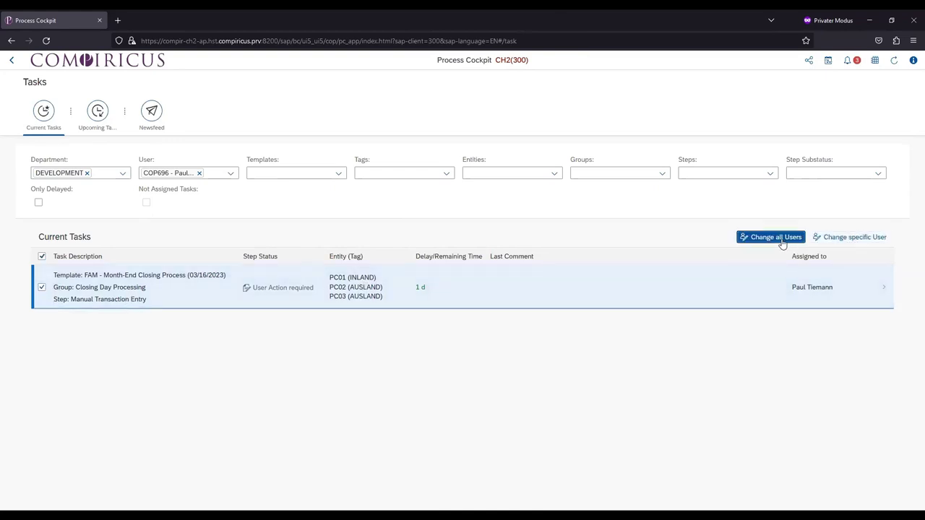
pyautogui.click(435, 189)
pyautogui.click(438, 200)
pyautogui.click(429, 216)
pyautogui.write('ho')
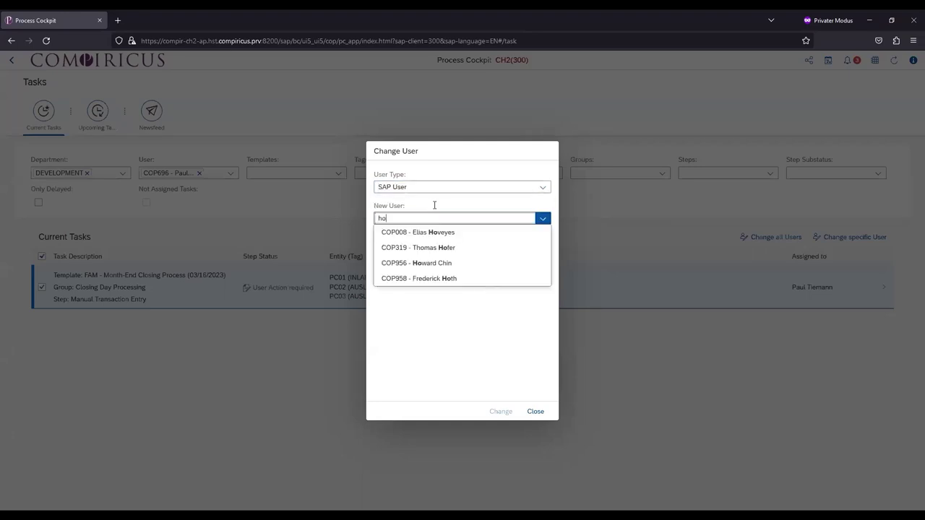
pyautogui.click(445, 263)
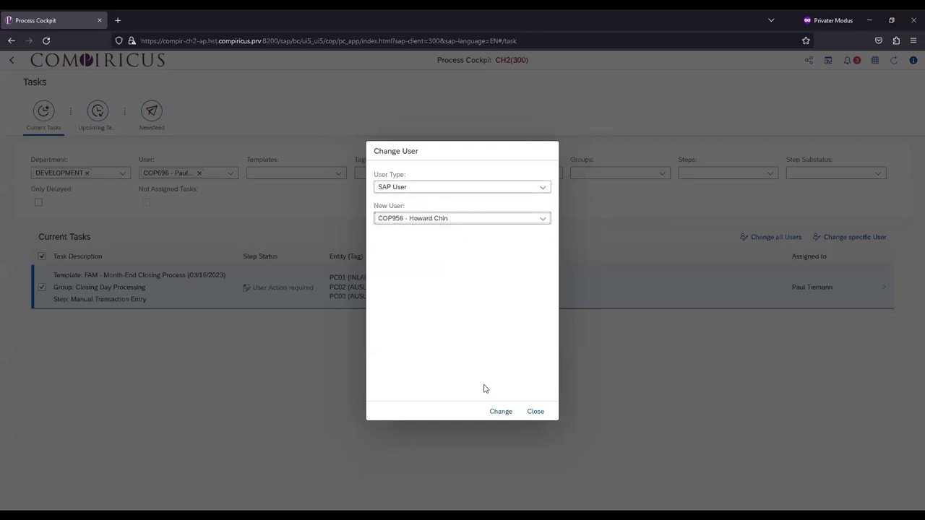
pyautogui.click(500, 411)
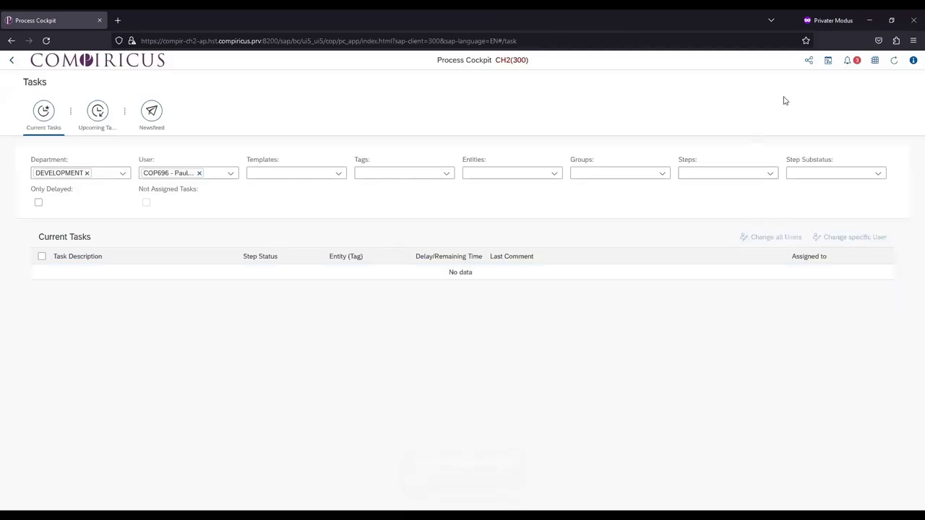
# View the FAM - Month-End Closing Process (03/16/2023) on the management timeline, expanded to the groups under Foregin Countries
pyautogui.click(829, 63)
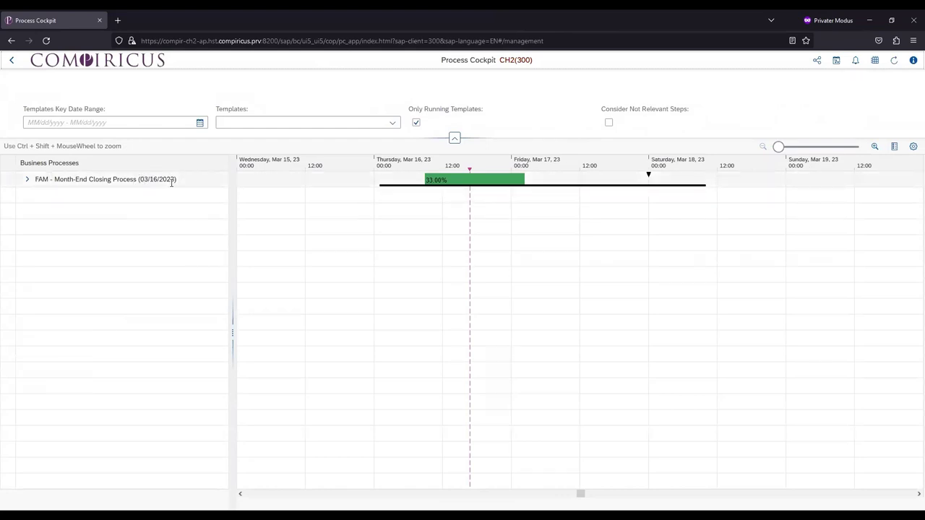
pyautogui.click(28, 179)
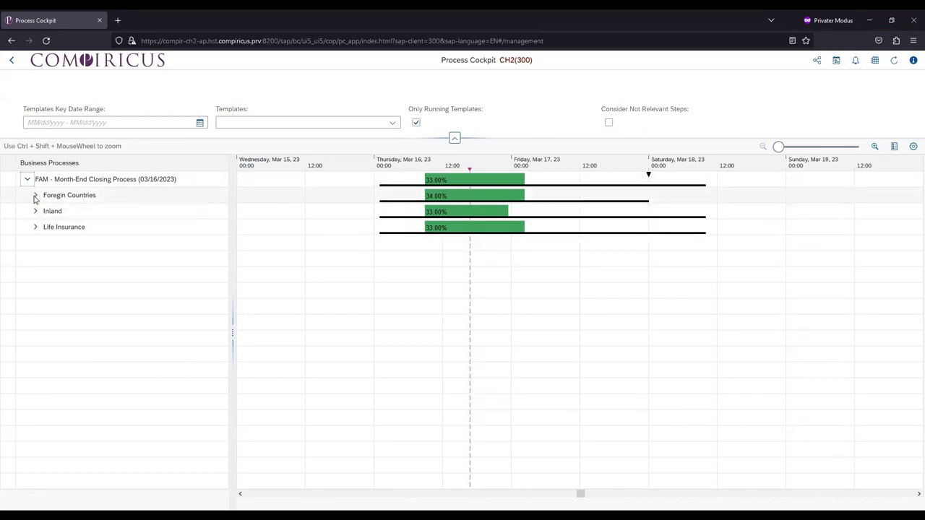
pyautogui.click(34, 196)
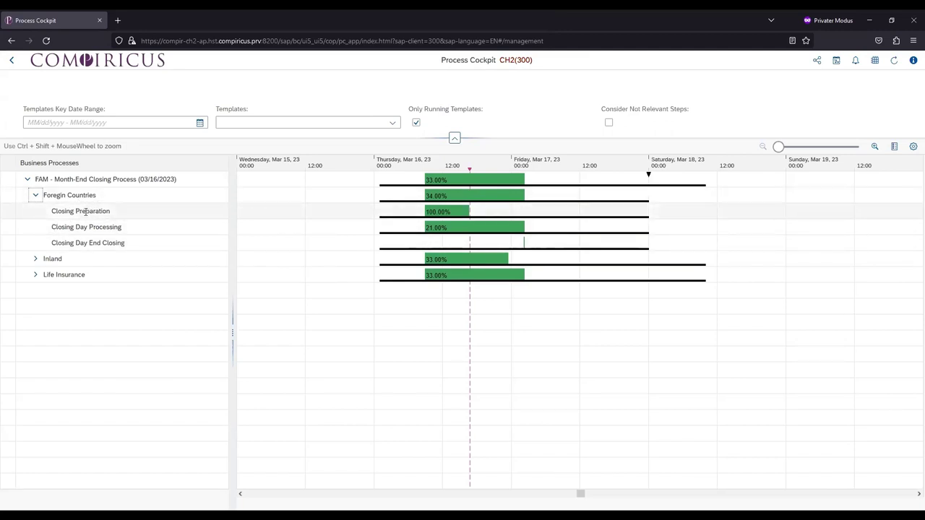
pyautogui.moveTo(52, 211); pyautogui.dragTo(108, 212)
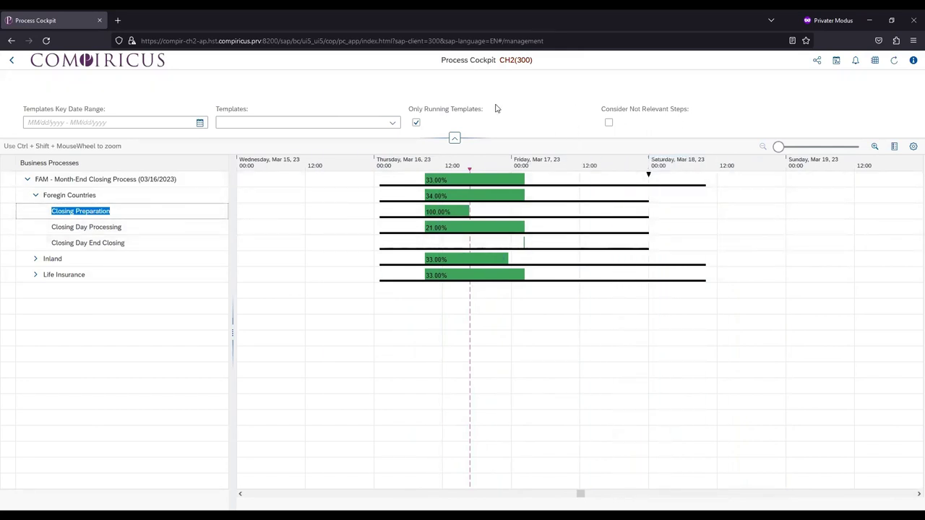
# Reopen the 03/16/2023 FAM process, view the FTR_CREATE transaction from PC01's Closing Day Processing group, and close the transaction
pyautogui.click(113, 65)
pyautogui.click(282, 187)
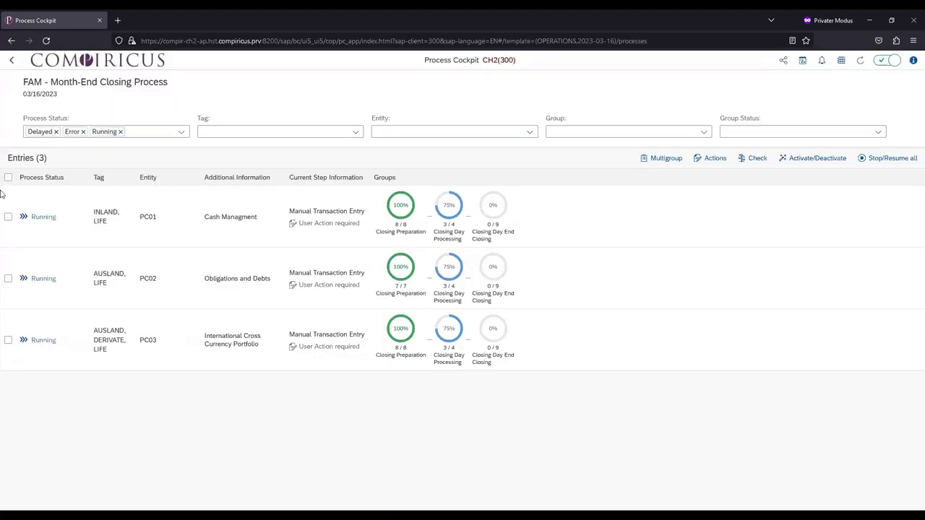
pyautogui.click(448, 208)
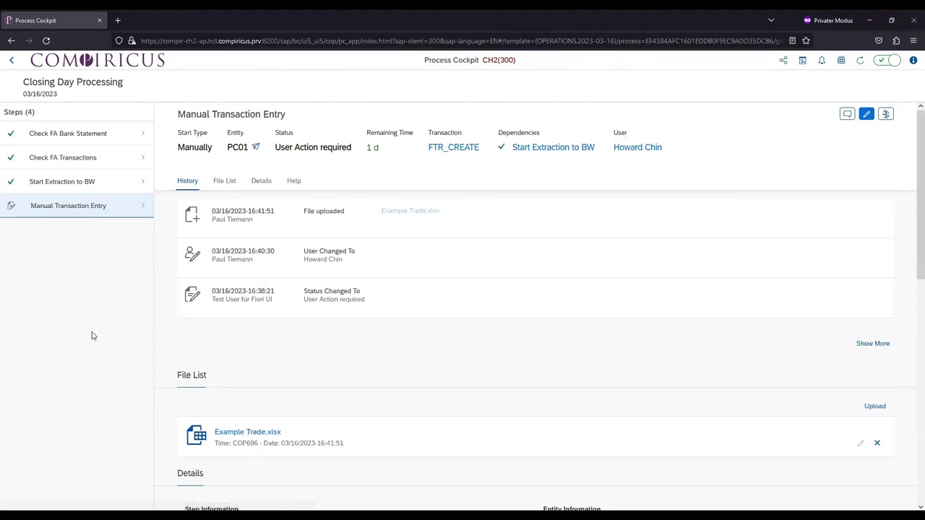
pyautogui.click(460, 149)
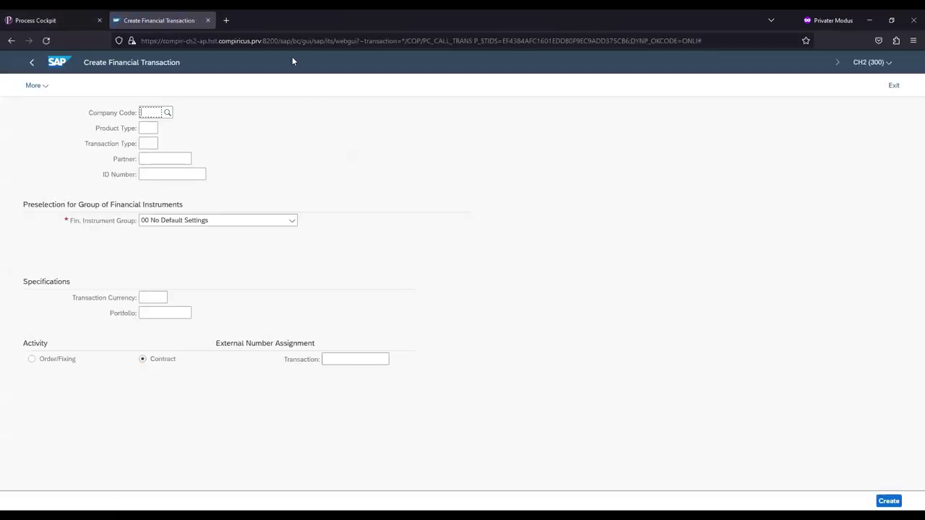
pyautogui.click(207, 20)
# Set PC01's Manual Transaction Entry step to Success with the comment "I imported 3 trade!"
pyautogui.click(866, 114)
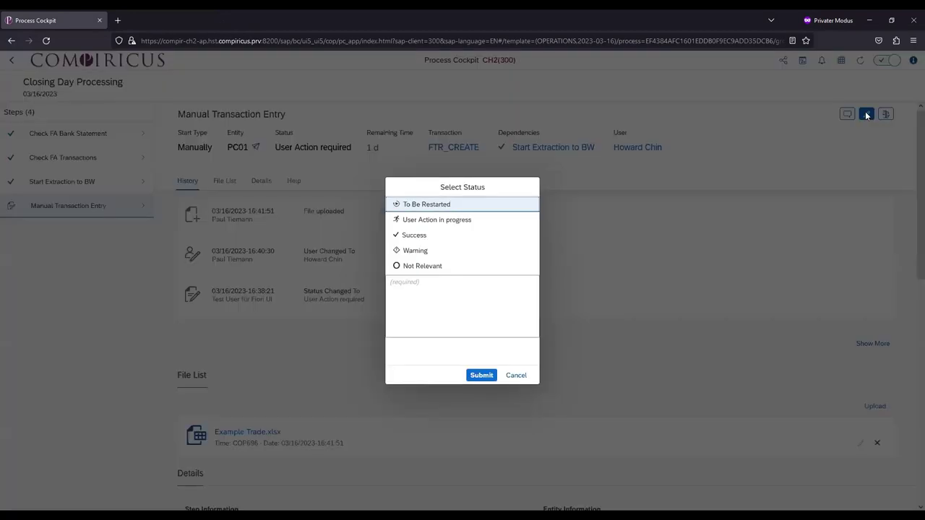
pyautogui.click(466, 236)
pyautogui.click(454, 308)
pyautogui.write('I imported 3 trade!')
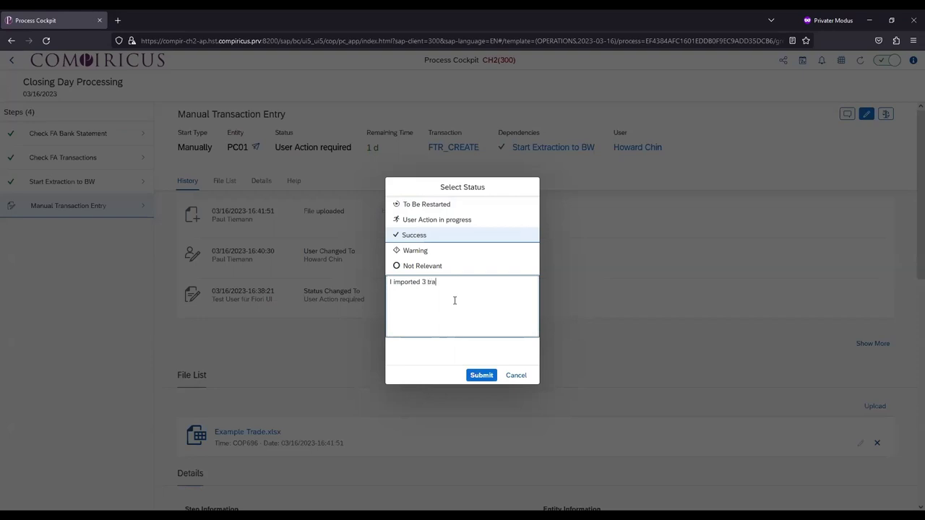
pyautogui.click(481, 376)
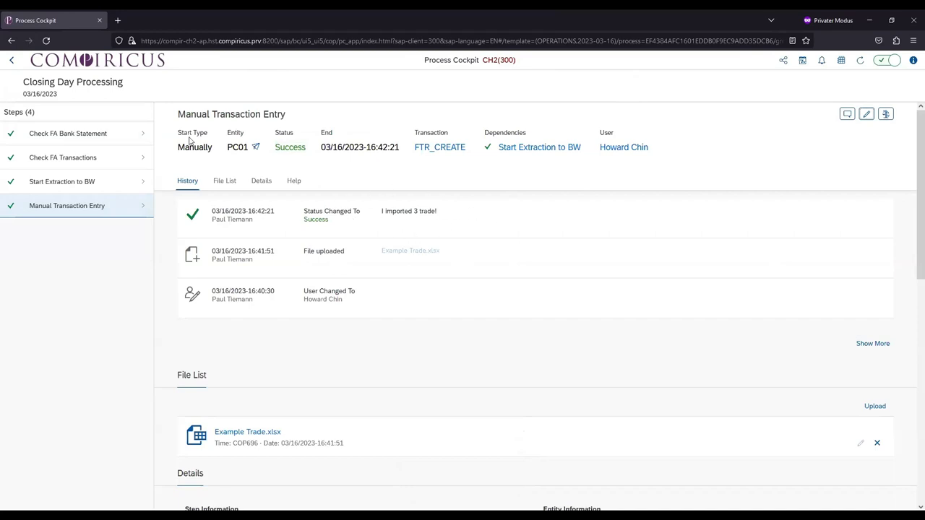
# Open the process's multigroup view and filter it to the Closing Day Processing and Closing Day End Closing groups
pyautogui.click(12, 60)
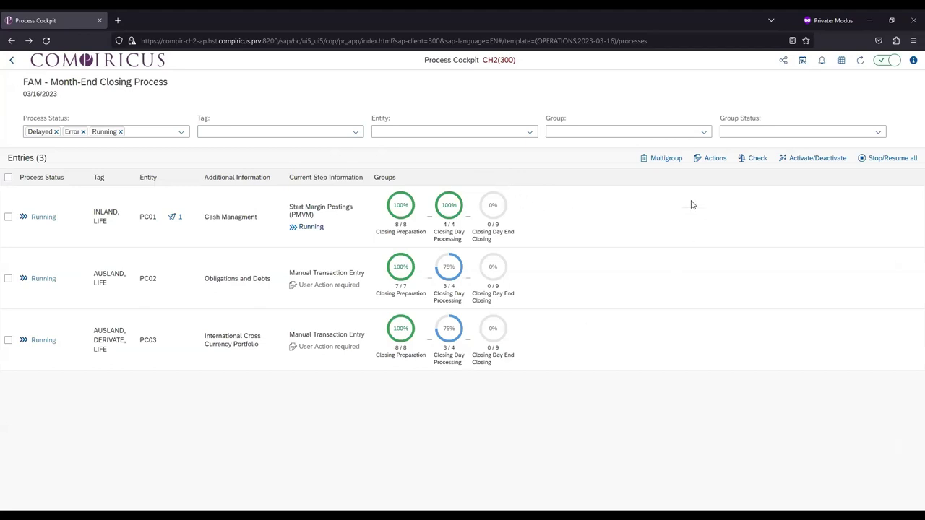
pyautogui.click(655, 163)
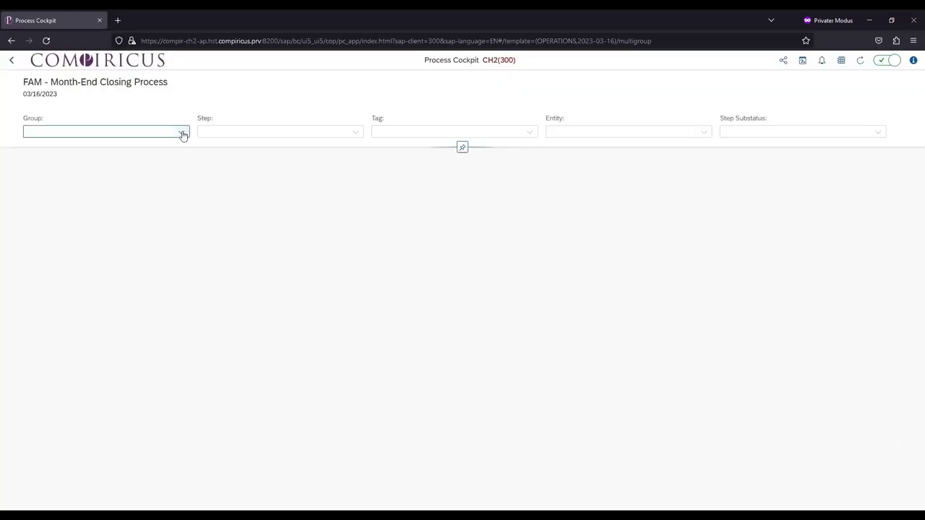
pyautogui.click(181, 132)
pyautogui.click(34, 161)
pyautogui.click(35, 176)
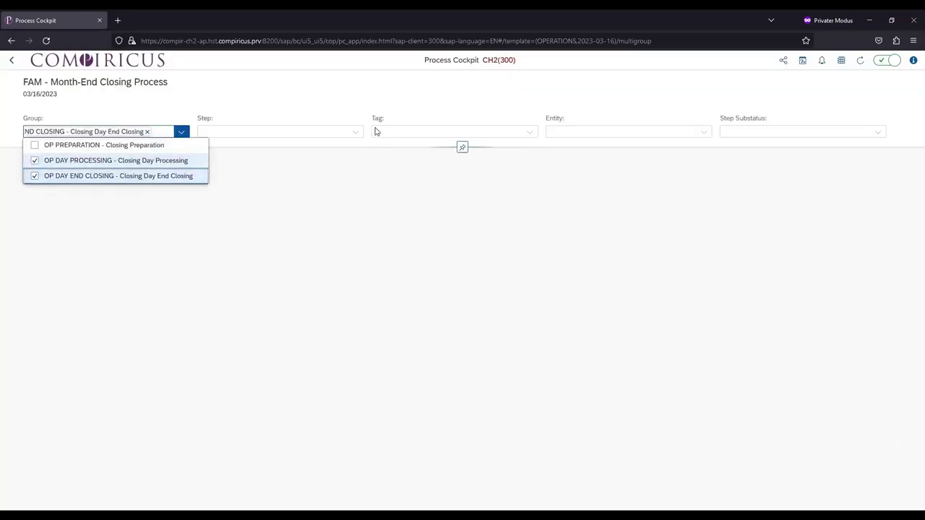
pyautogui.click(393, 210)
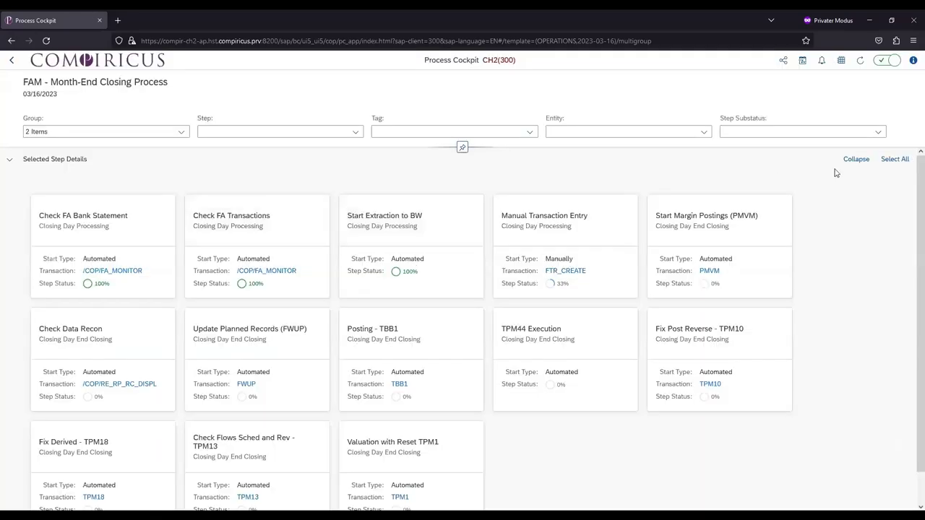
# Select all steps except Check FA Bank Statement, Check FA Transactions and Start Extraction to BW
pyautogui.click(889, 161)
pyautogui.click(128, 208)
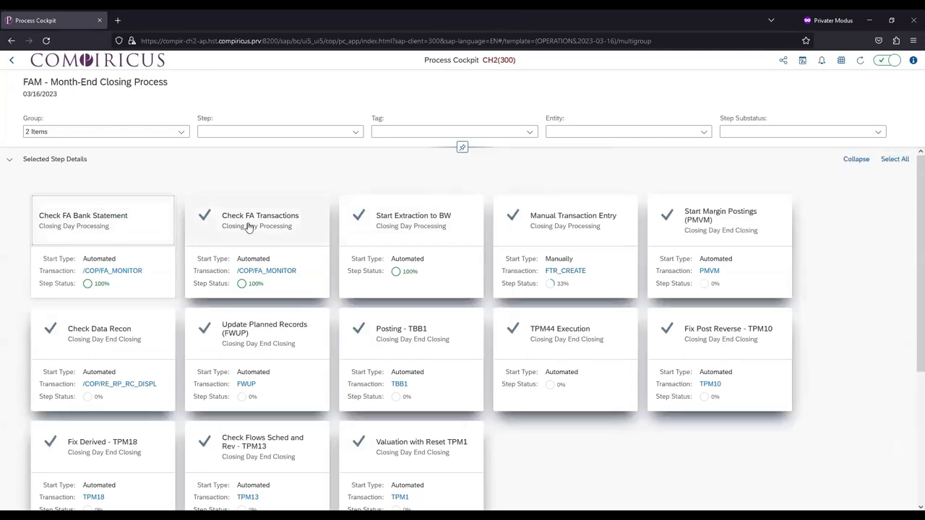
pyautogui.click(241, 230)
pyautogui.click(412, 272)
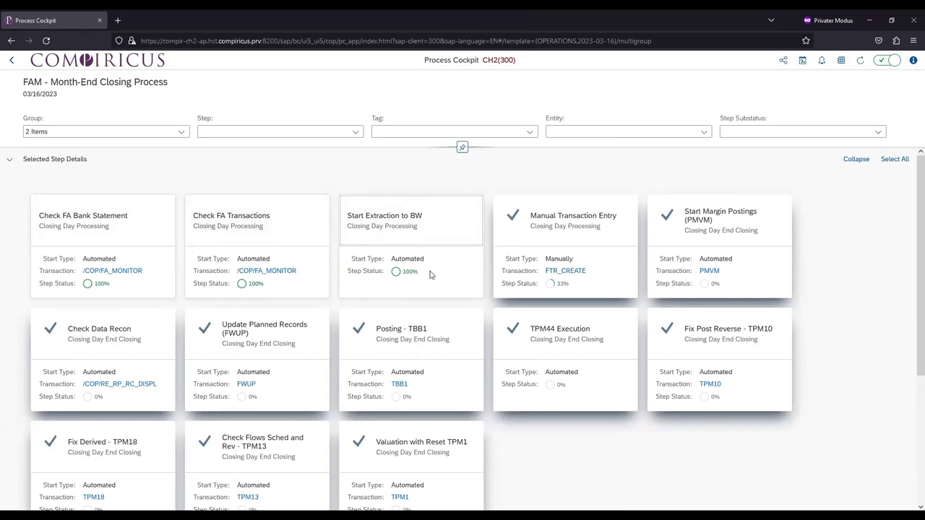
# Set the Manual Transaction Entry step's status to Success for PC02 and PC03, and clear their selection
pyautogui.scroll(-3, 434, 269)
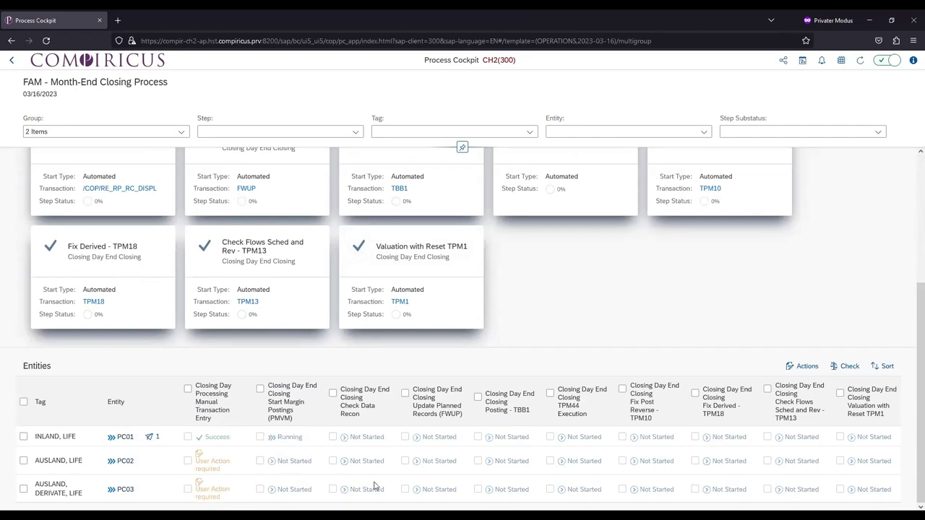
pyautogui.click(187, 461)
pyautogui.click(187, 489)
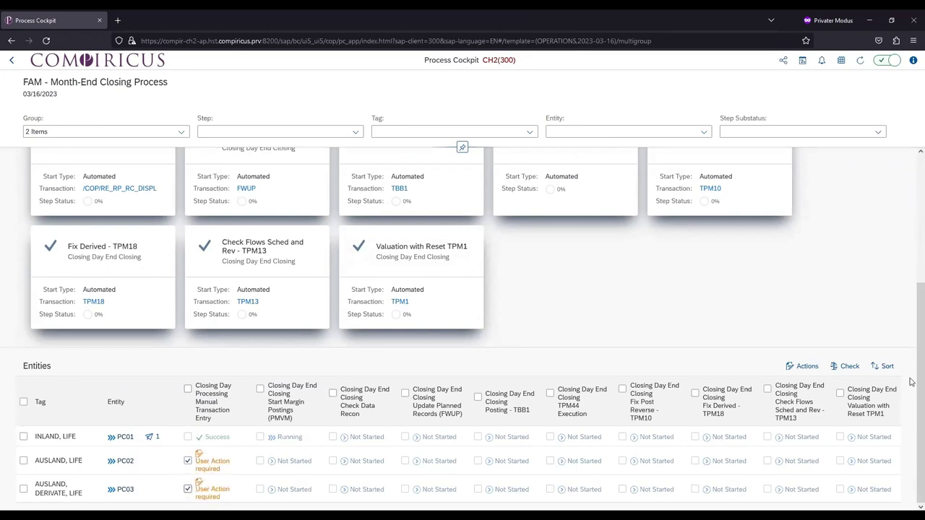
pyautogui.click(805, 366)
pyautogui.click(805, 401)
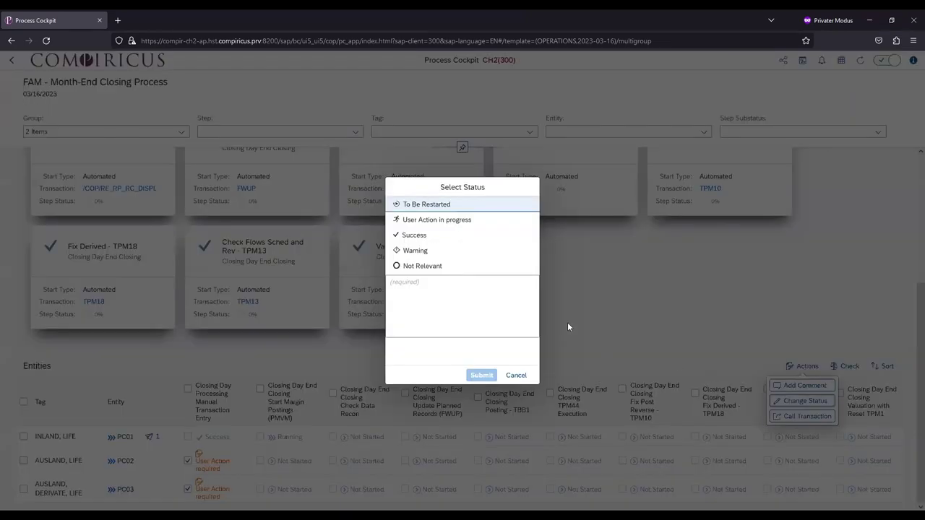
pyautogui.click(415, 239)
pyautogui.click(483, 376)
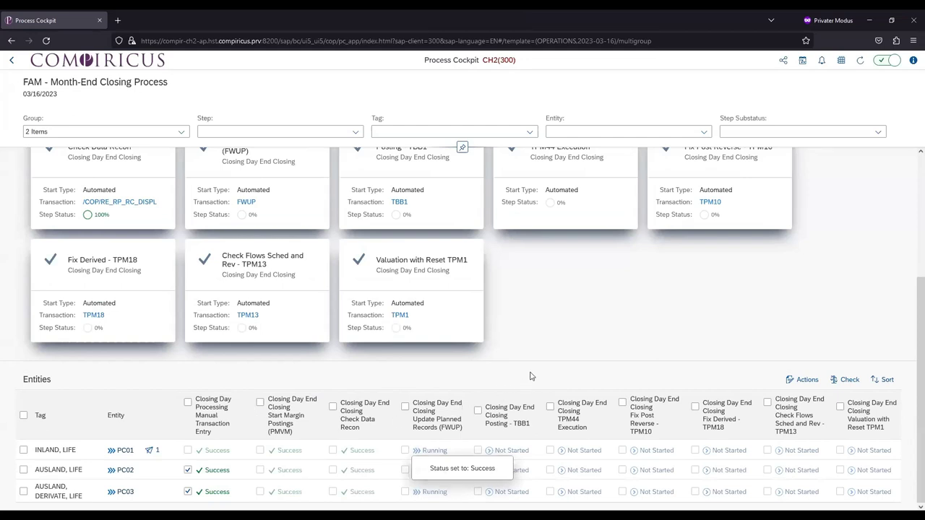
pyautogui.click(188, 470)
pyautogui.click(187, 492)
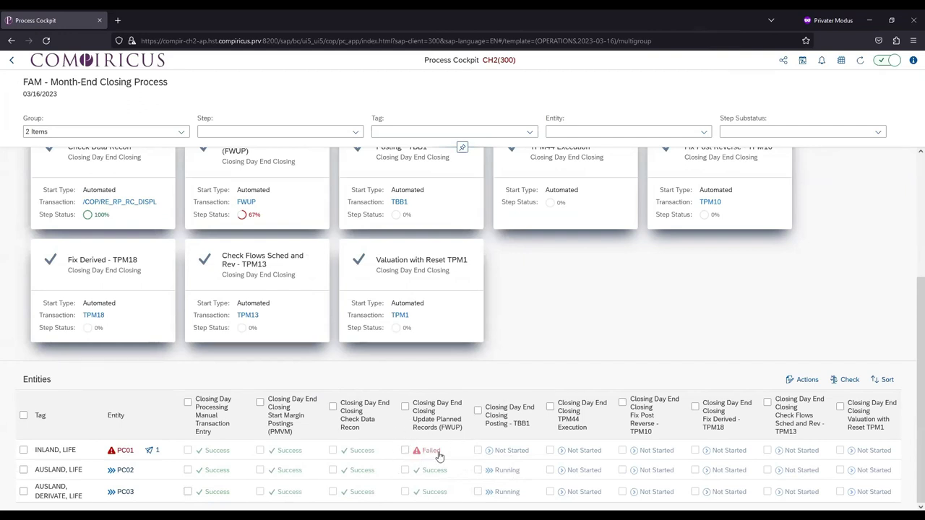
# Go back through the process overview to the 03/16/2023 FAM process and open the Update Planned Records (FWUP) step of PC01's Closing Day End Closing group
pyautogui.click(426, 452)
pyautogui.scroll(-5, 292, 289)
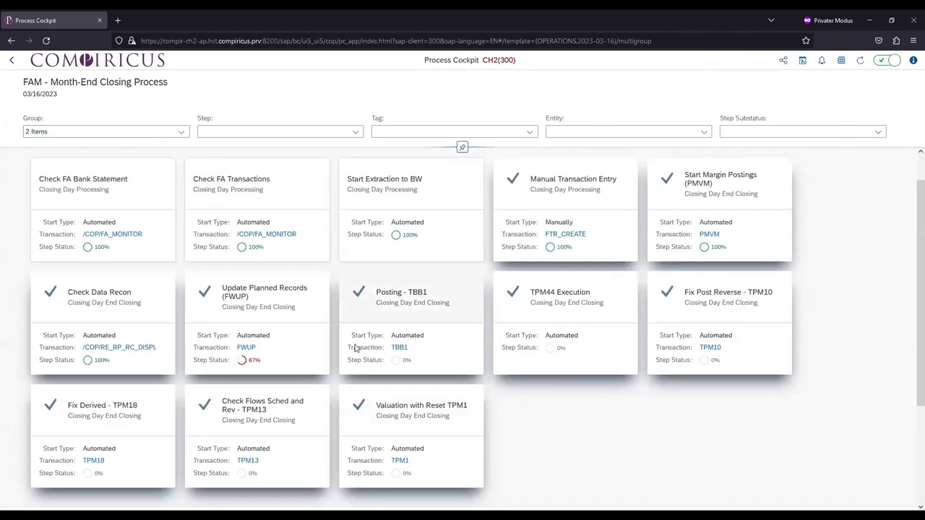
pyautogui.scroll(5, 96, 96)
pyautogui.click(78, 64)
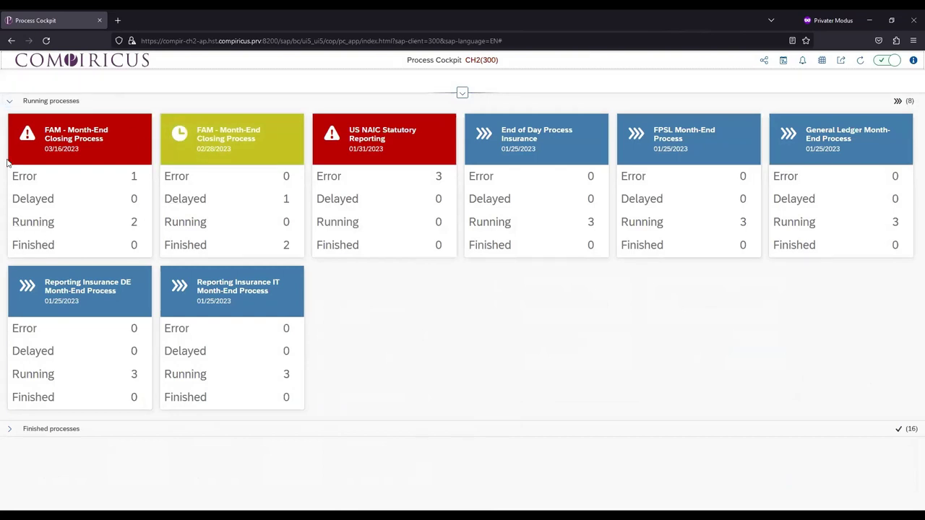
pyautogui.click(80, 146)
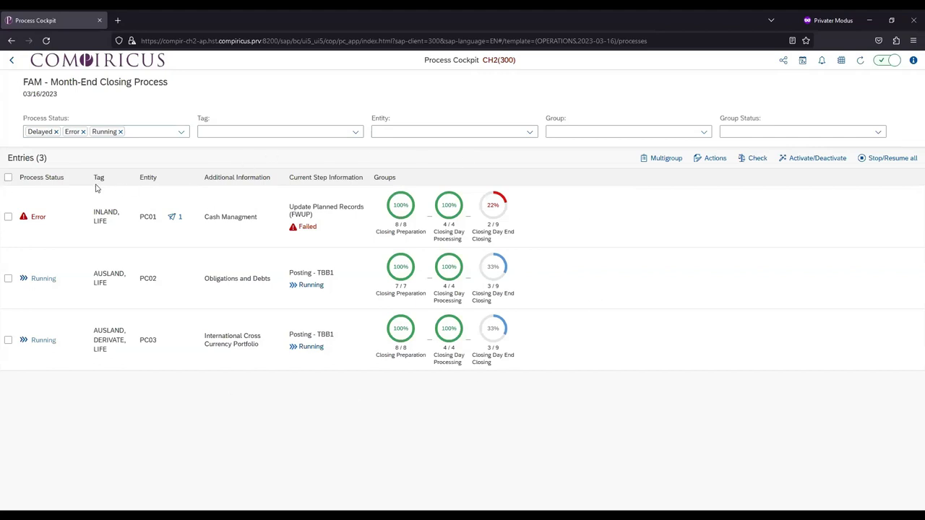
pyautogui.click(497, 214)
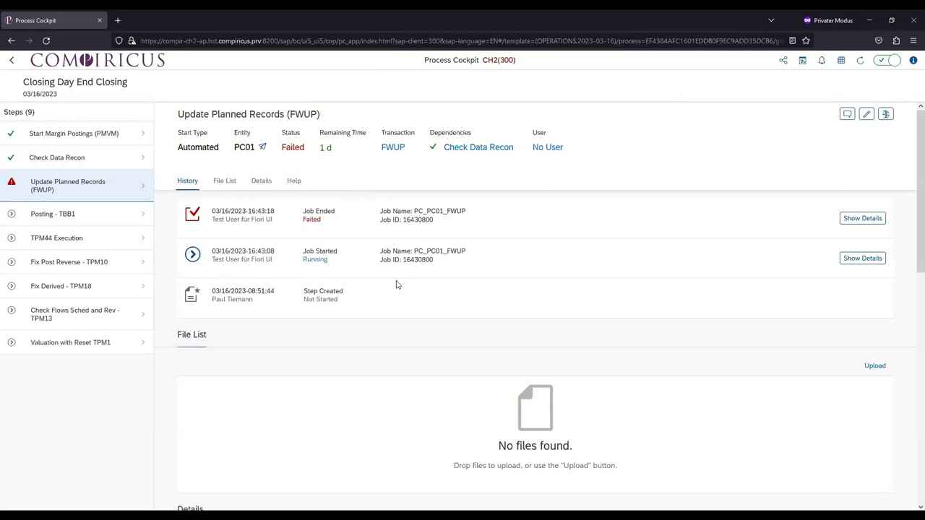
# Open the failed step's FWUP transaction to view its selection parameters, and close it again
pyautogui.moveTo(384, 251); pyautogui.dragTo(435, 267)
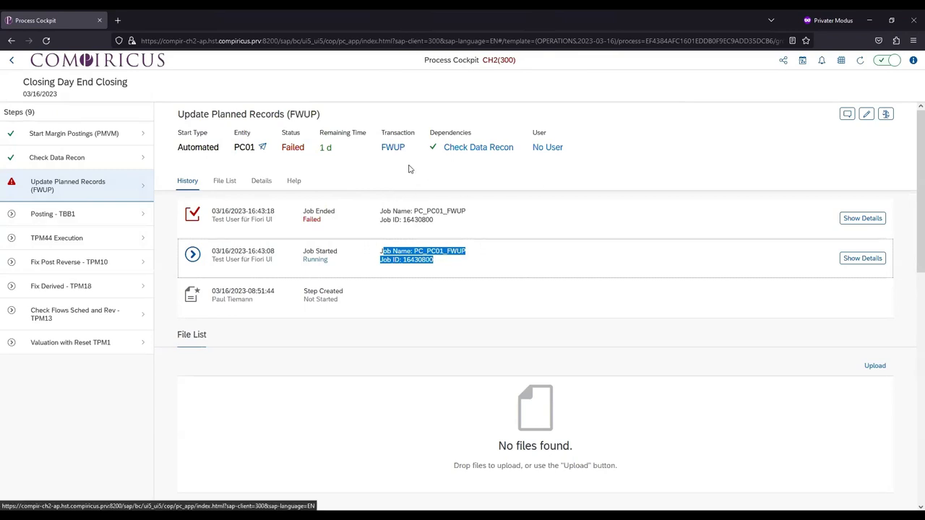
pyautogui.click(393, 149)
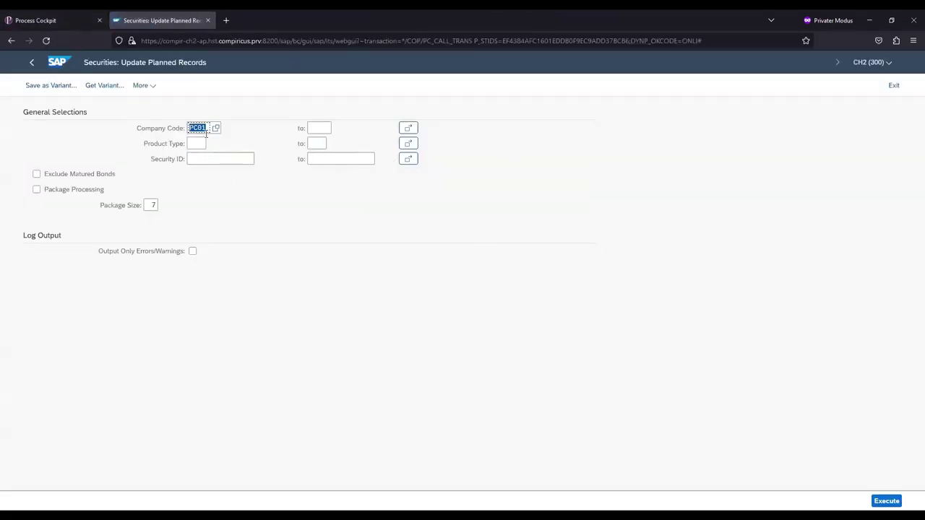
pyautogui.click(208, 22)
# Open the failed job's details and examine Spool List 1 for the error entries
pyautogui.click(871, 220)
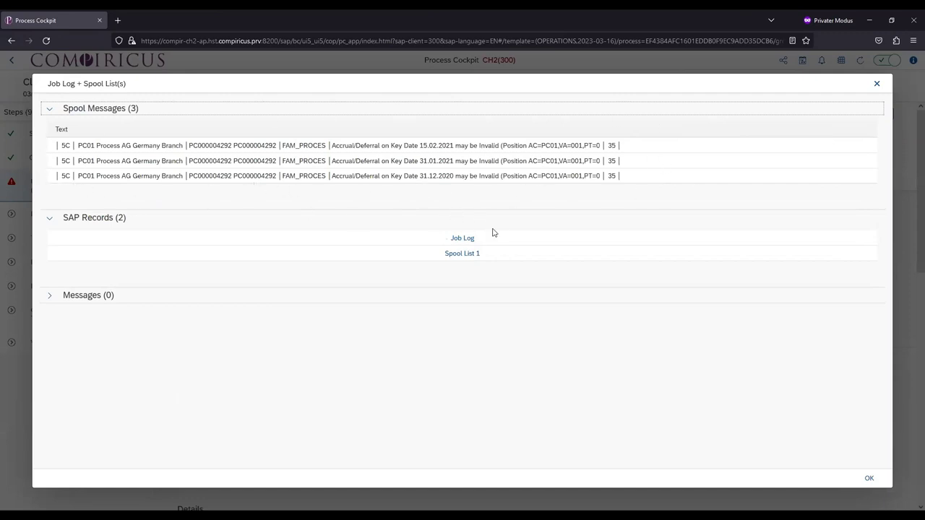
pyautogui.click(470, 258)
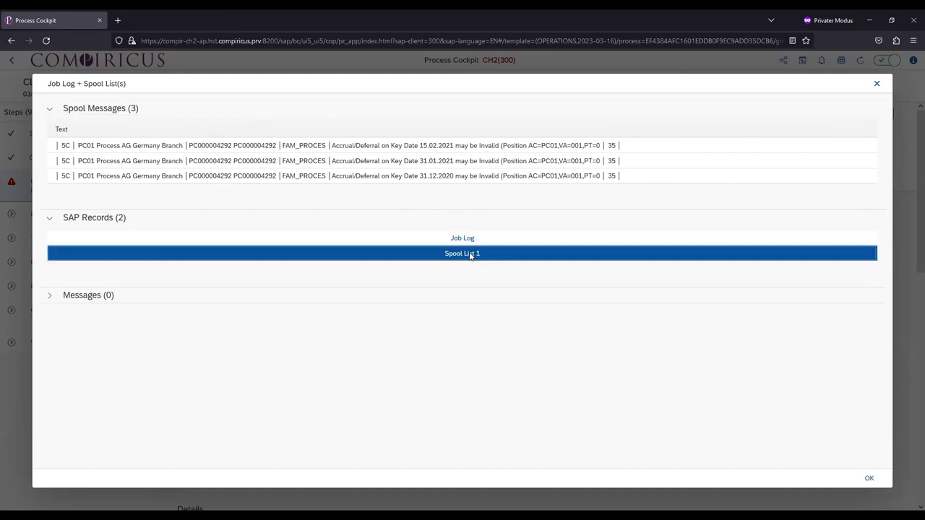
pyautogui.click(466, 258)
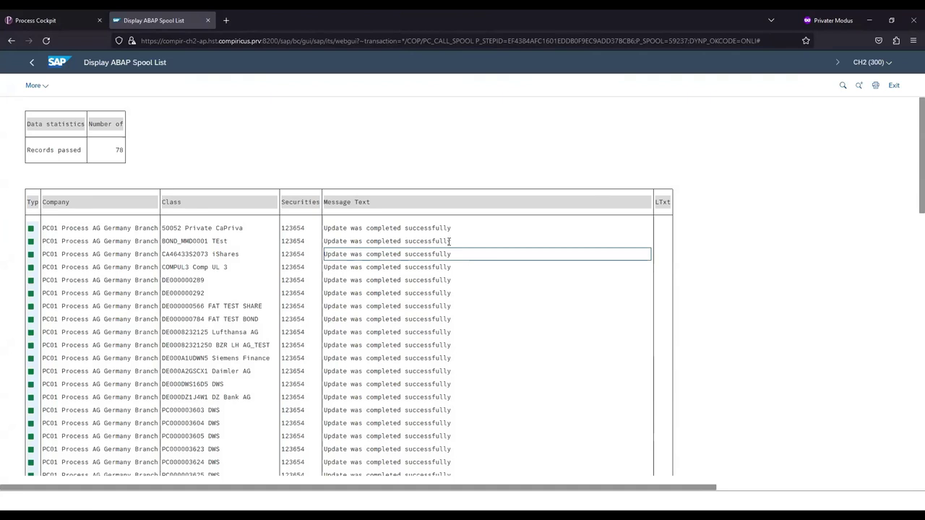
pyautogui.scroll(-10, 449, 243)
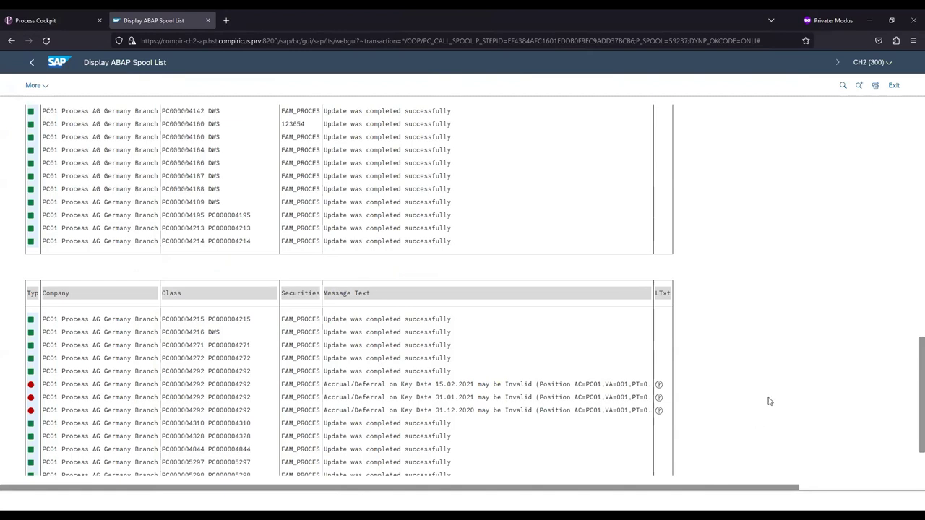
pyautogui.scroll(-1, 708, 372)
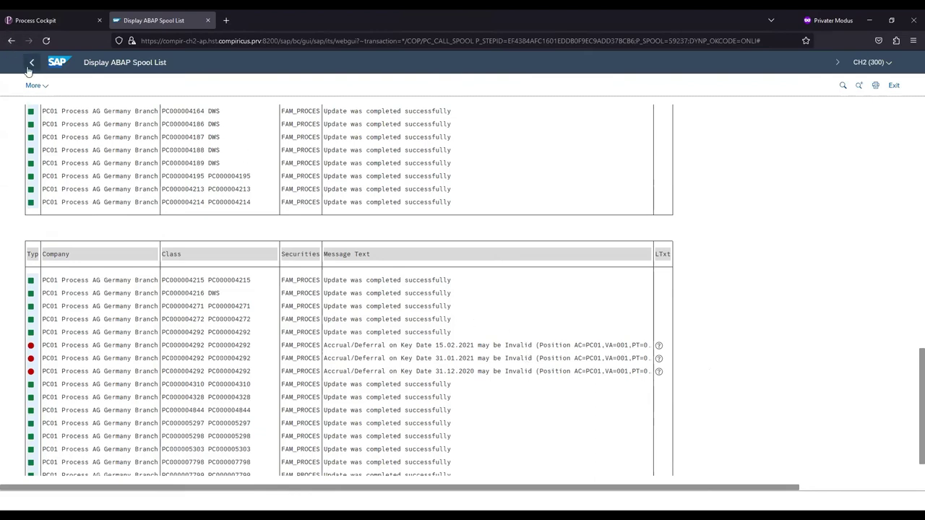
# Return to the Process Cockpit, view the failed job's Job Log, and close the job details
pyautogui.click(41, 20)
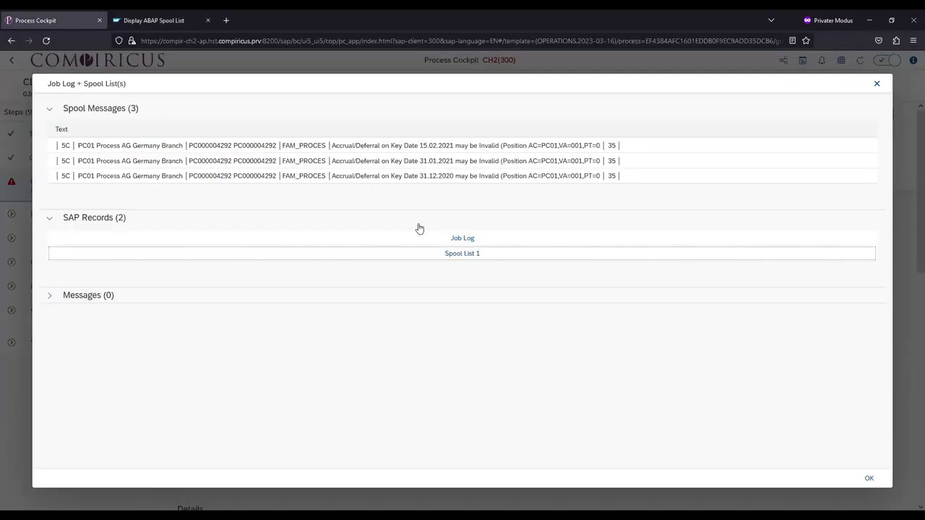
pyautogui.click(471, 246)
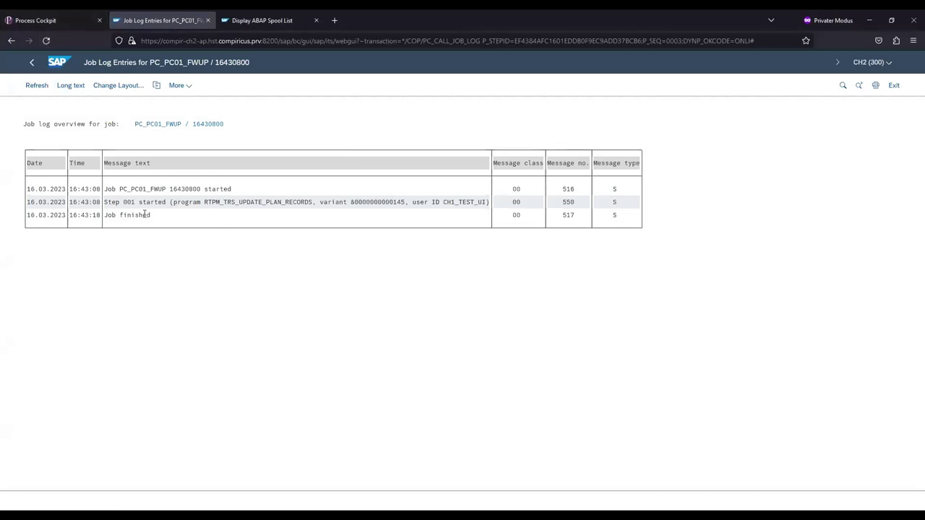
pyautogui.click(50, 21)
pyautogui.click(876, 85)
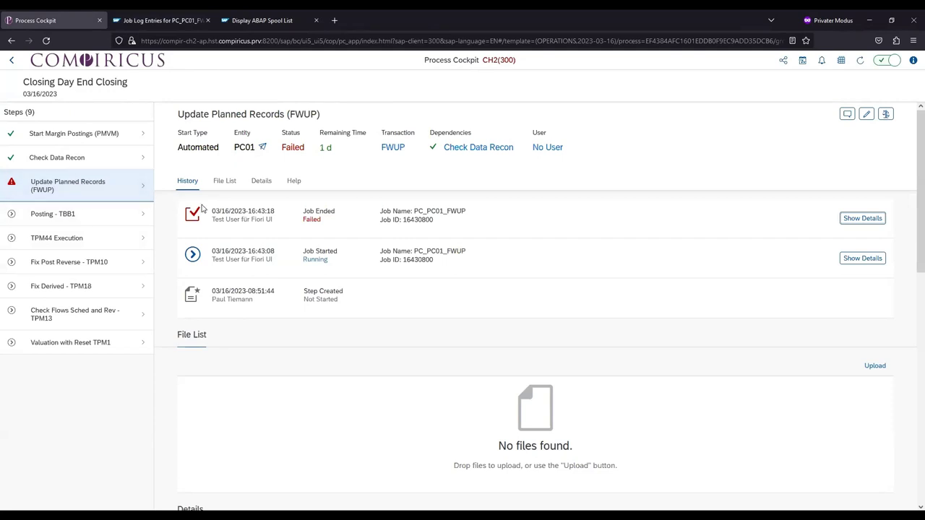
# Set the Update Planned Records (FWUP) step's status to Success with the comment "Hey I done the error!"
pyautogui.click(866, 114)
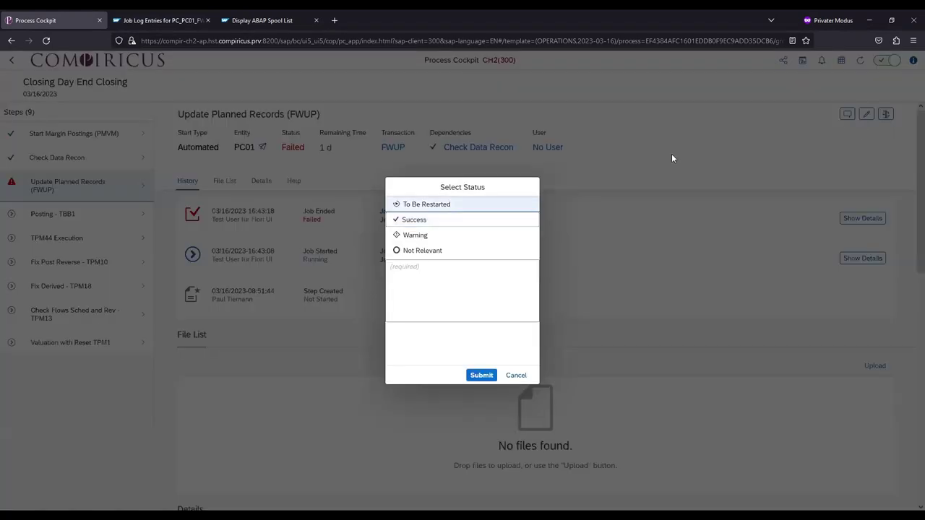
pyautogui.click(419, 219)
pyautogui.click(438, 277)
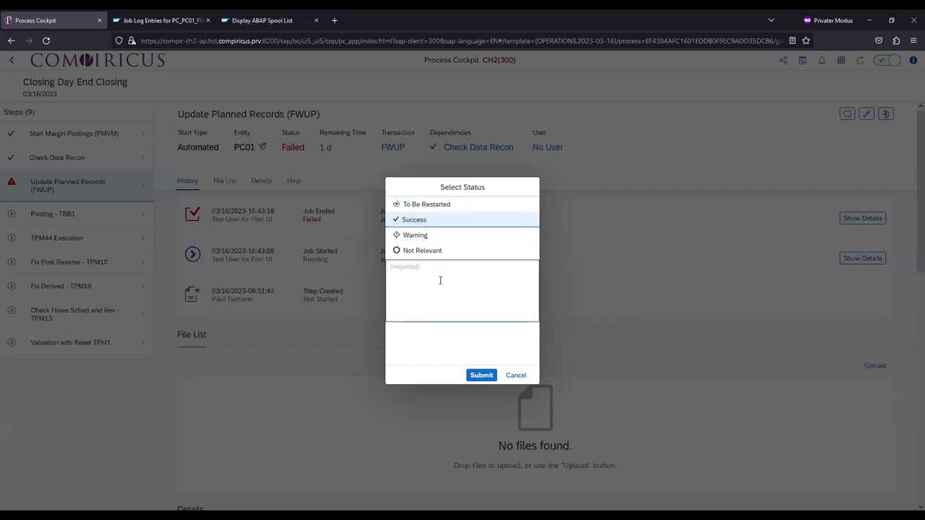
pyautogui.write('Hey I done the error!')
pyautogui.click(480, 374)
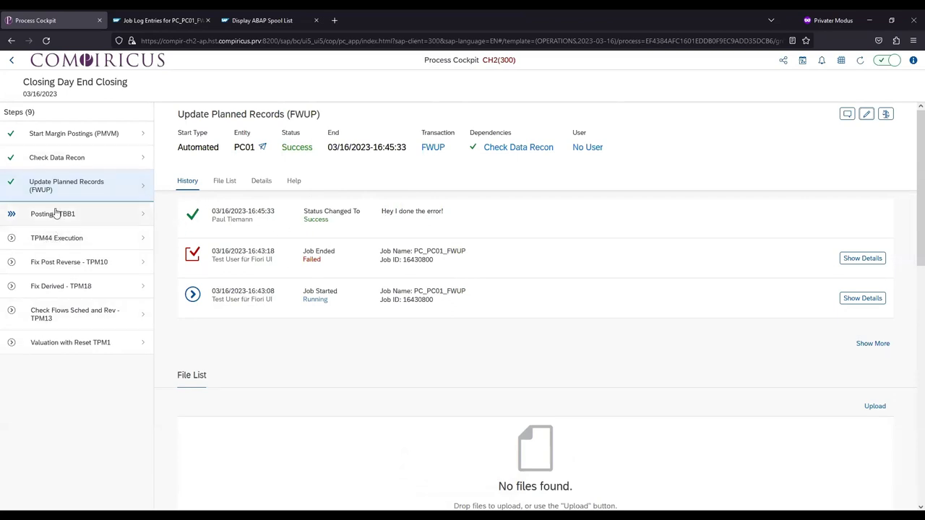
# Go to the process overview, open the 03/16/2023 FAM process and view PC02's Closing Day End Closing group
pyautogui.click(85, 64)
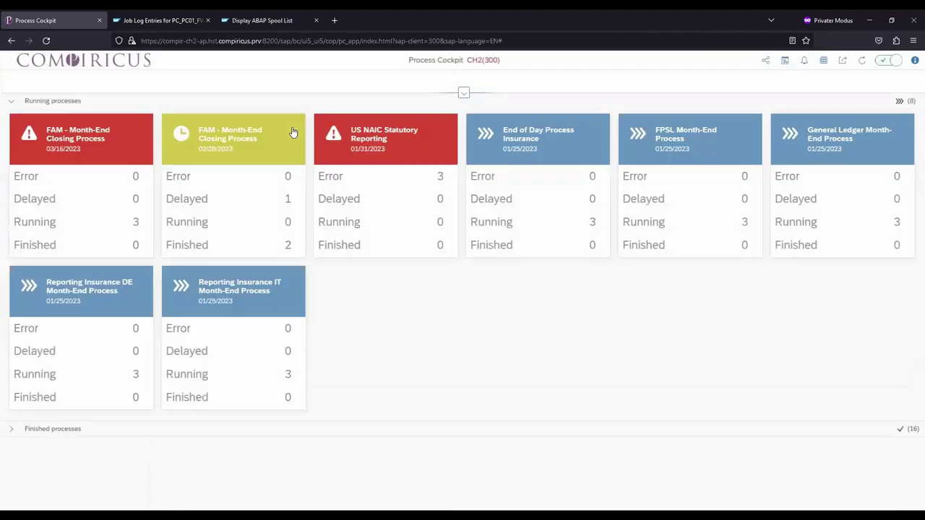
pyautogui.click(83, 140)
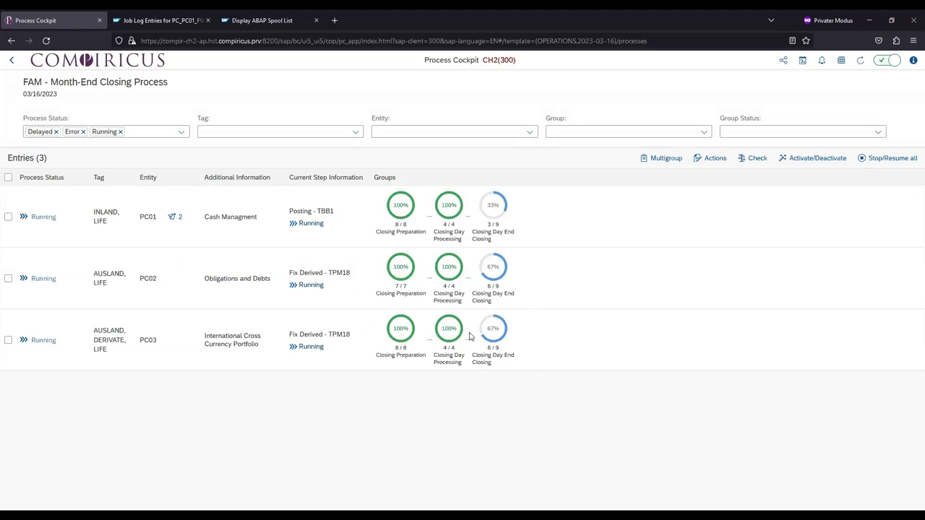
pyautogui.click(497, 270)
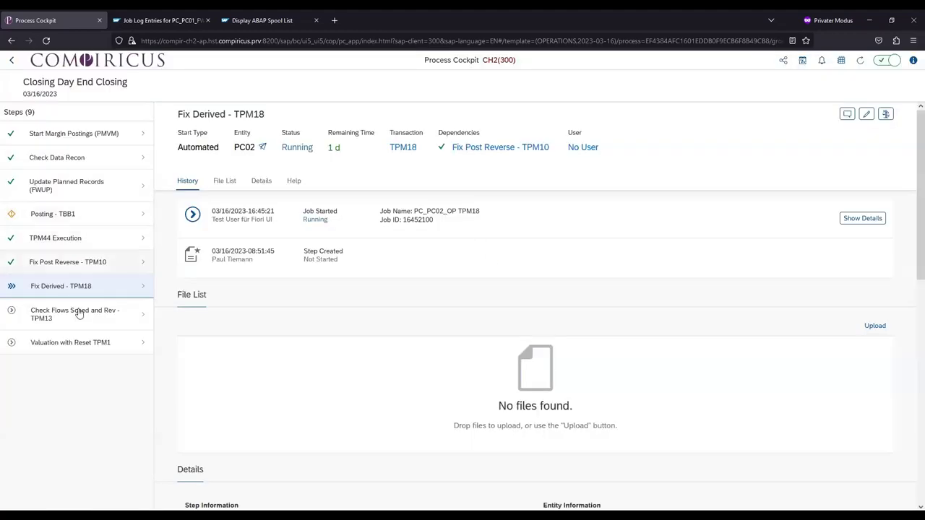
# Go back to the process entries, open PC01's Closing Day End Closing group and run a check on Posting - TBB1
pyautogui.click(10, 63)
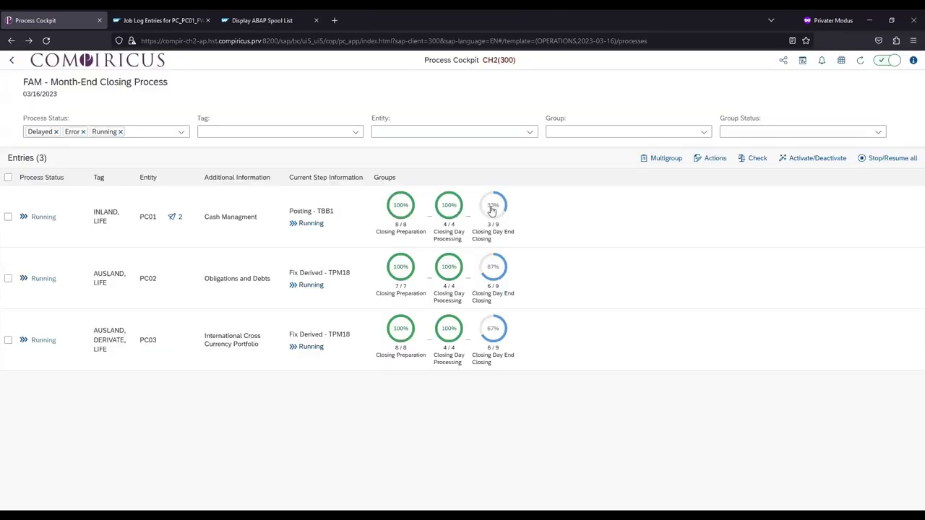
pyautogui.click(491, 207)
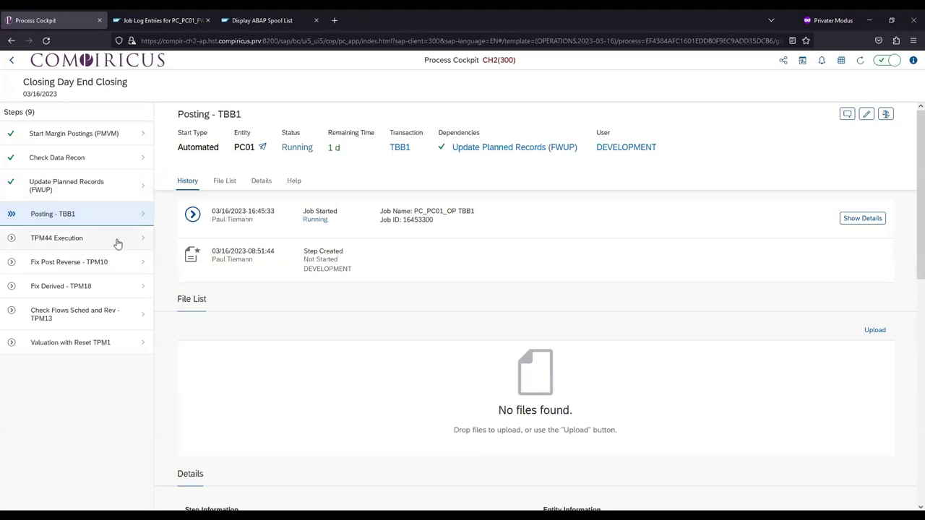
pyautogui.click(886, 115)
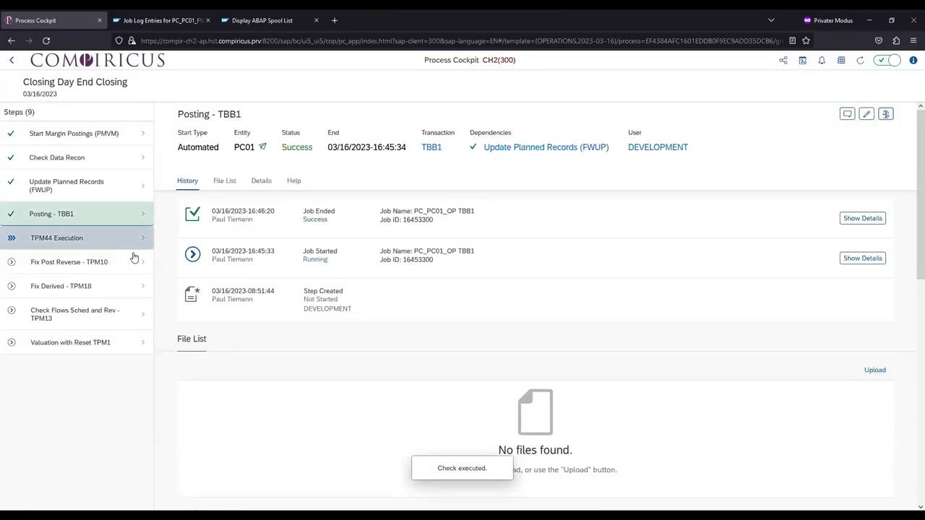
# Open the ended TBB1 job's details, examine the posting log in Spool List 1, and close both
pyautogui.click(875, 218)
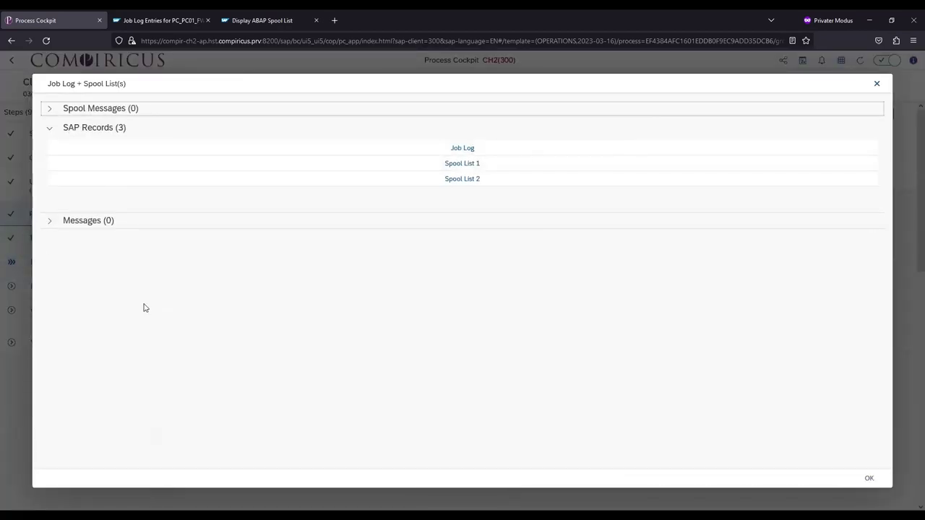
pyautogui.click(466, 165)
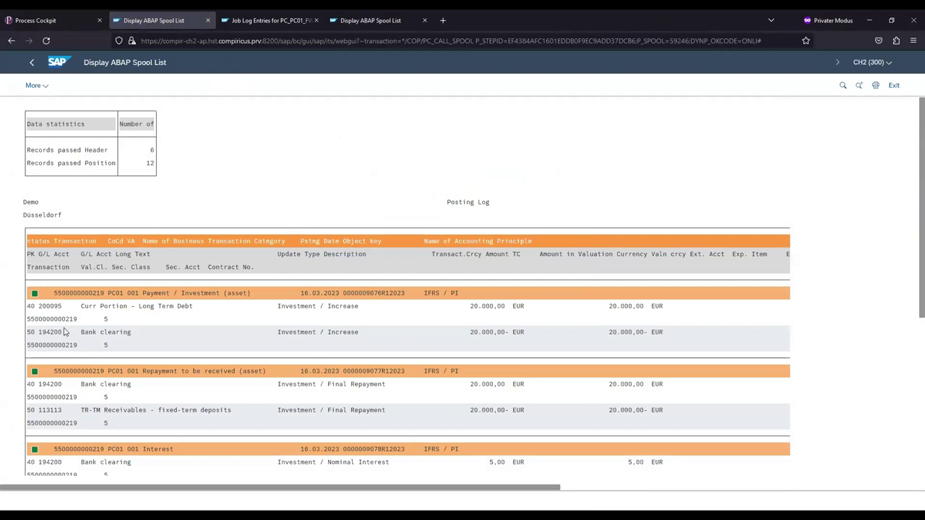
pyautogui.scroll(-5, 123, 300)
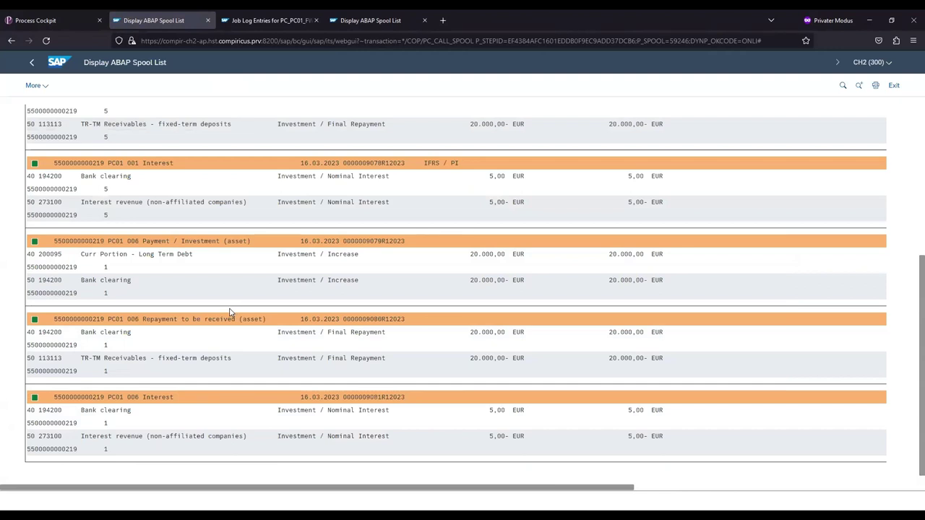
pyautogui.scroll(3, 217, 254)
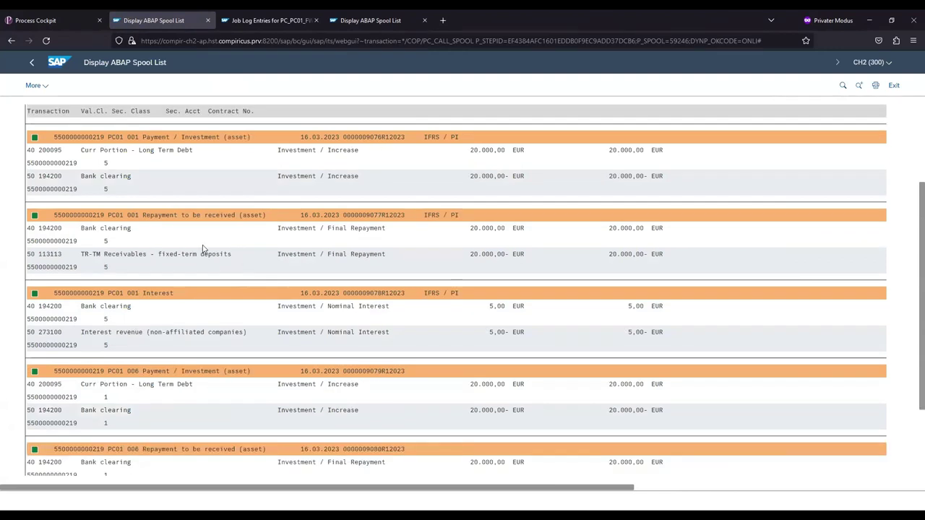
pyautogui.click(208, 20)
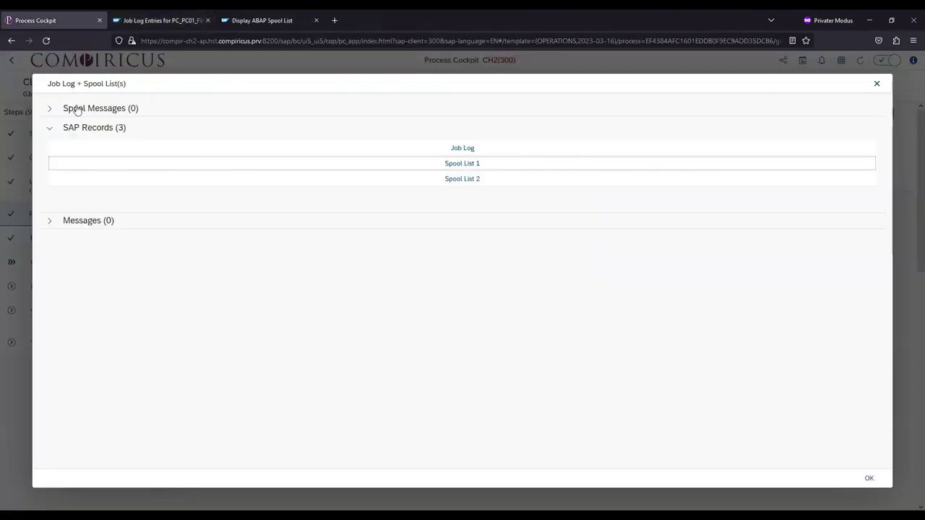
pyautogui.click(877, 83)
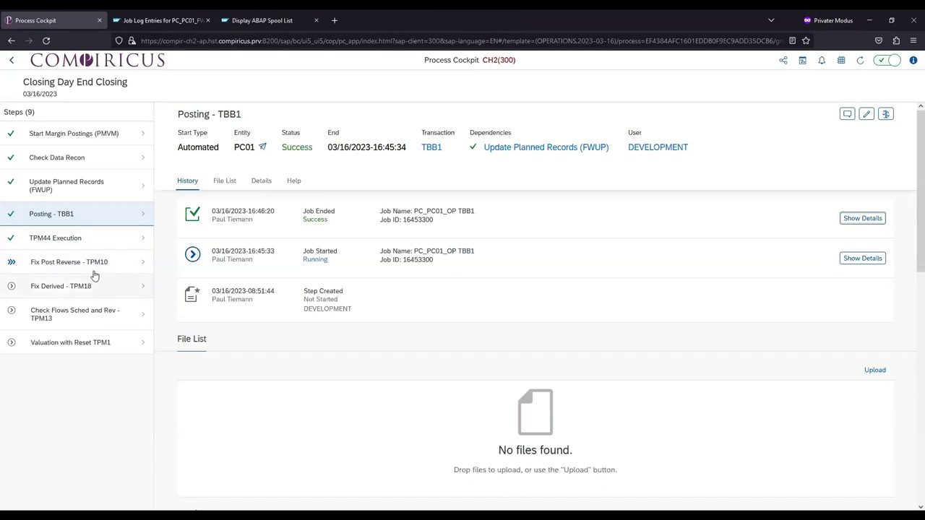
# Open the process's multigroup view, filter it to the Closing Day End Closing group and select all its steps
pyautogui.click(13, 61)
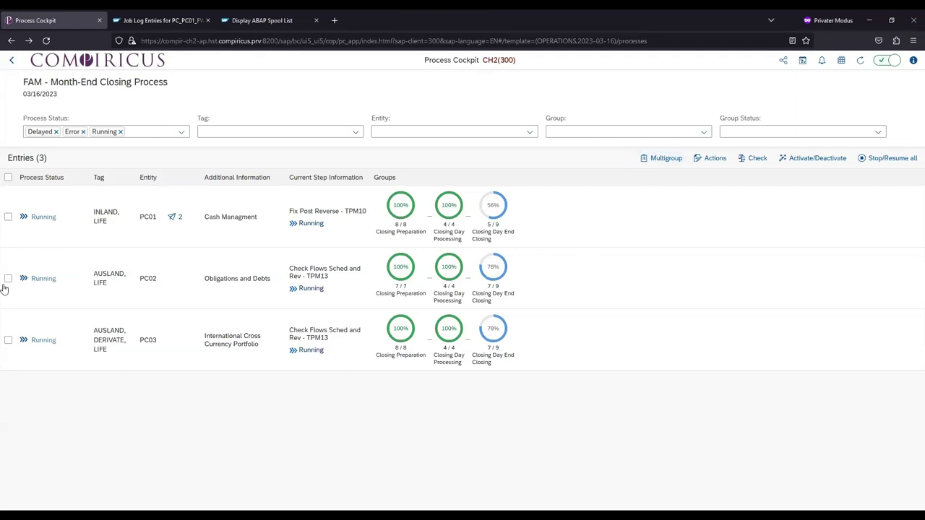
pyautogui.click(658, 161)
pyautogui.click(180, 131)
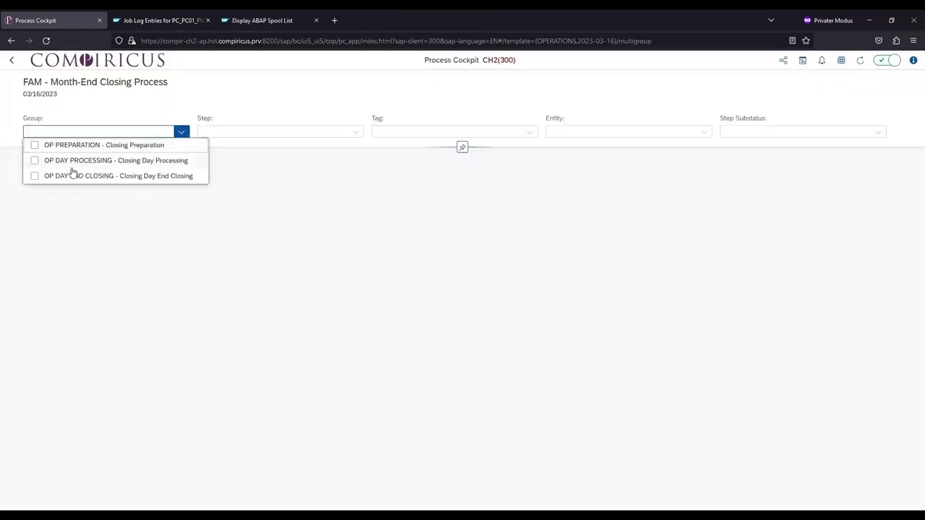
pyautogui.click(33, 177)
pyautogui.click(321, 232)
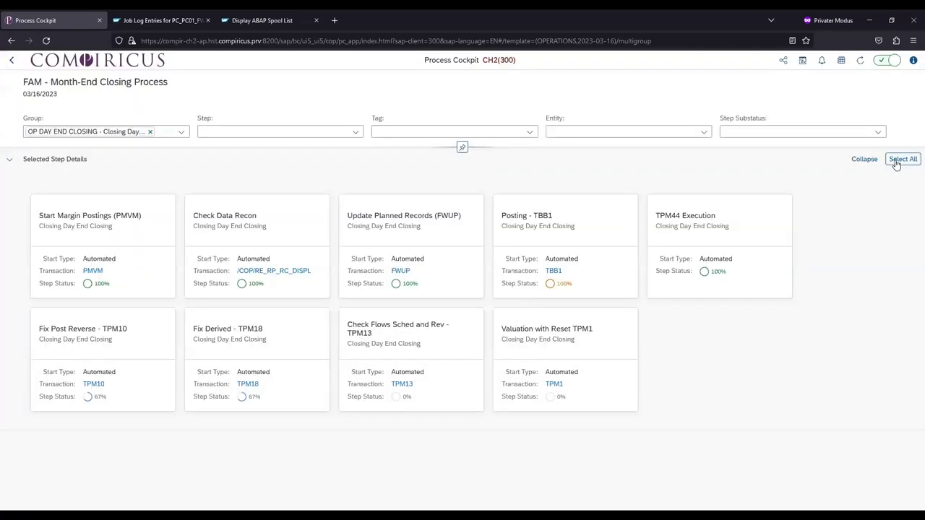
pyautogui.click(902, 158)
# Run a check on PC01's Fix Post Reverse - TPM10 step and clear its selection
pyautogui.scroll(-2, 708, 310)
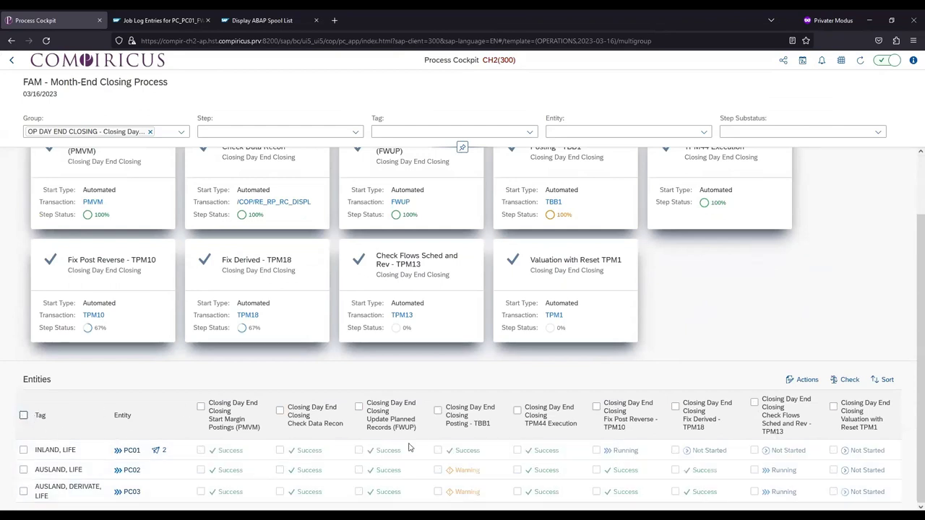
pyautogui.click(596, 450)
pyautogui.click(849, 380)
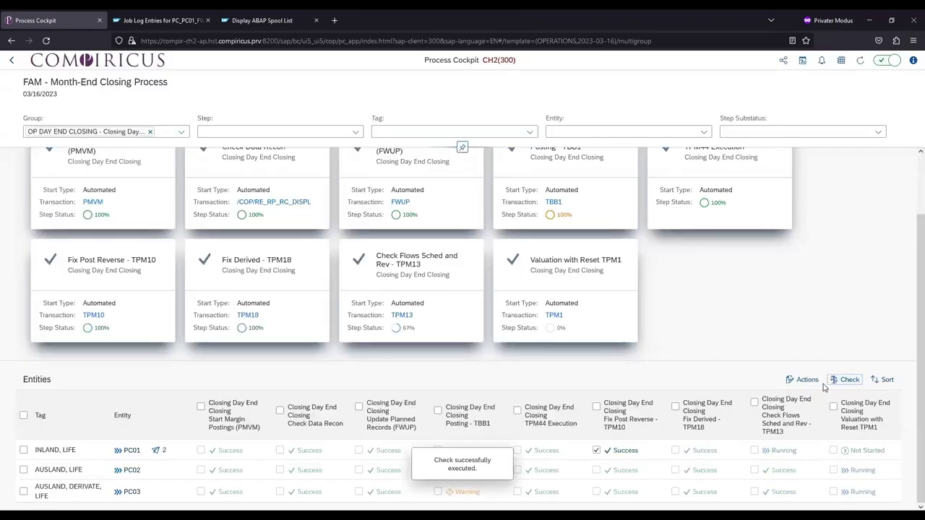
pyautogui.click(596, 451)
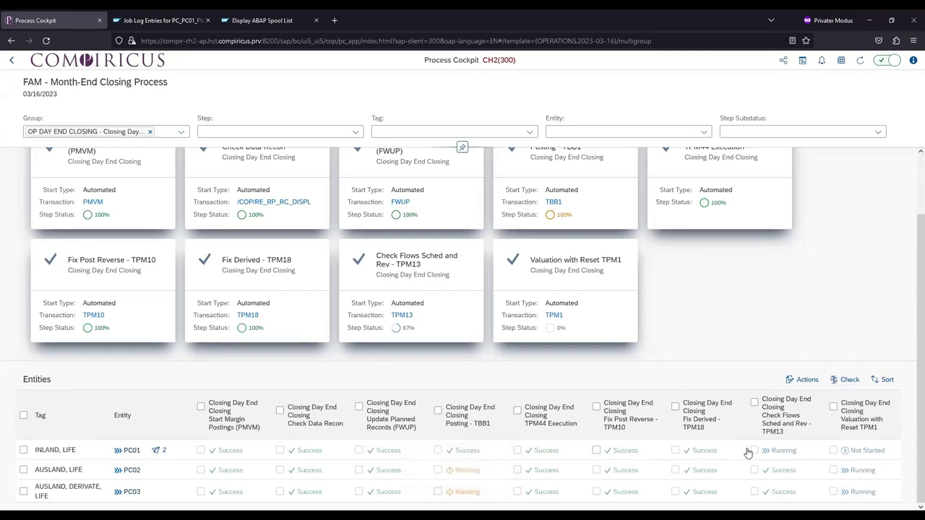
# Run a check on PC01's Check Flows Sched and Rev - TPM13 step
pyautogui.click(754, 450)
pyautogui.click(850, 381)
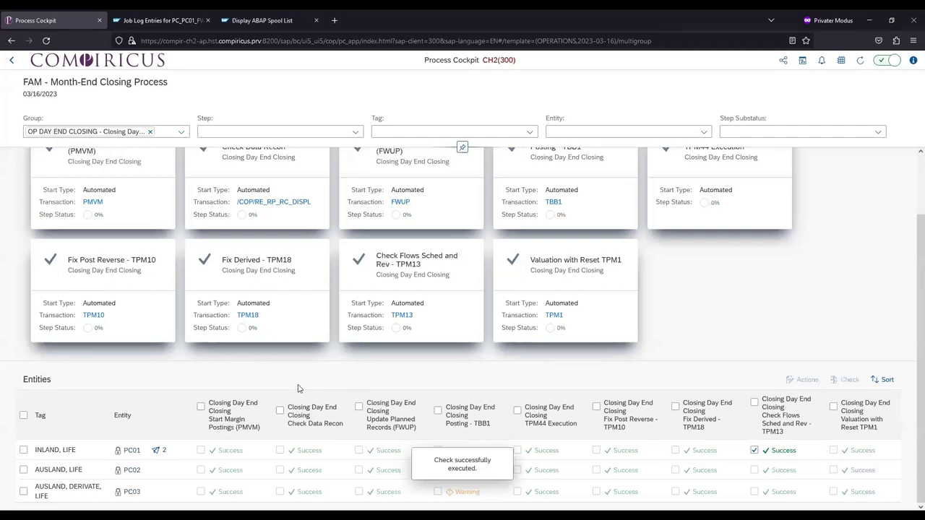
pyautogui.scroll(2, 450, 335)
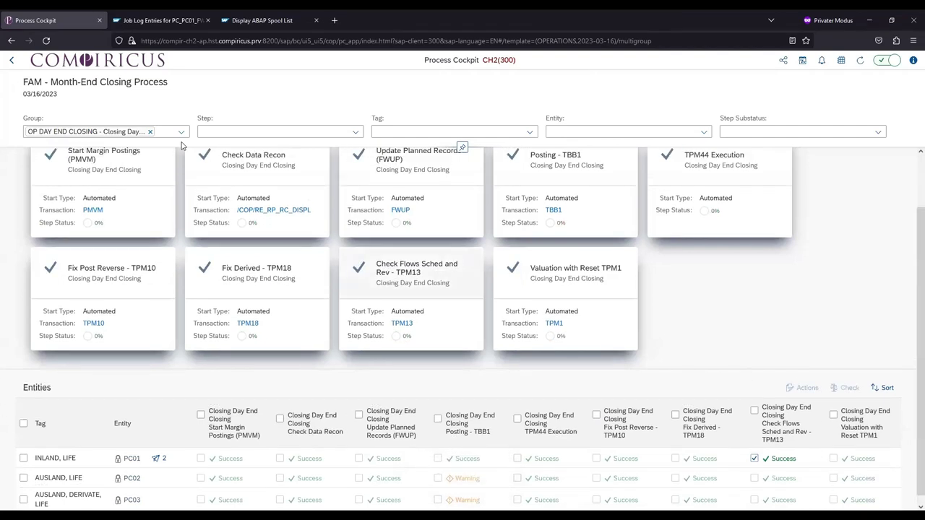
# Return to the month-end closing process overview and add Locked to the process status filter
pyautogui.click(12, 60)
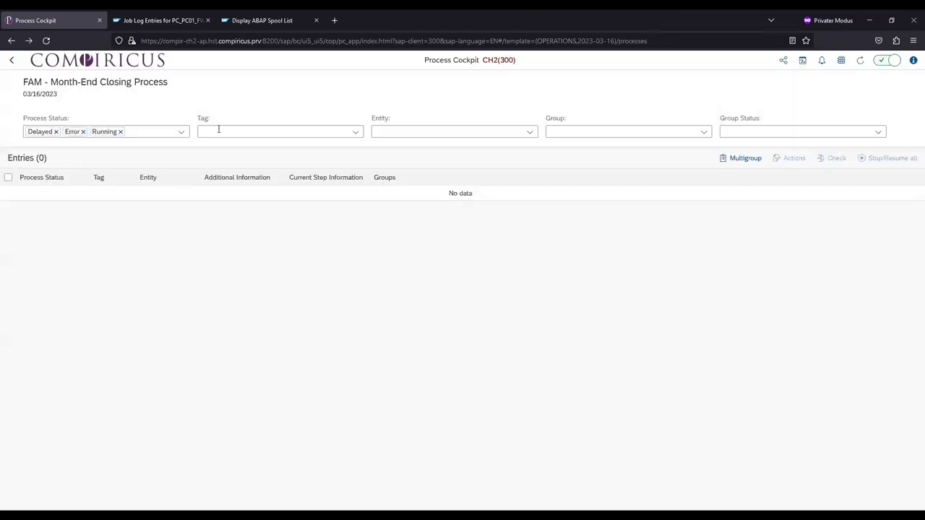
pyautogui.click(182, 131)
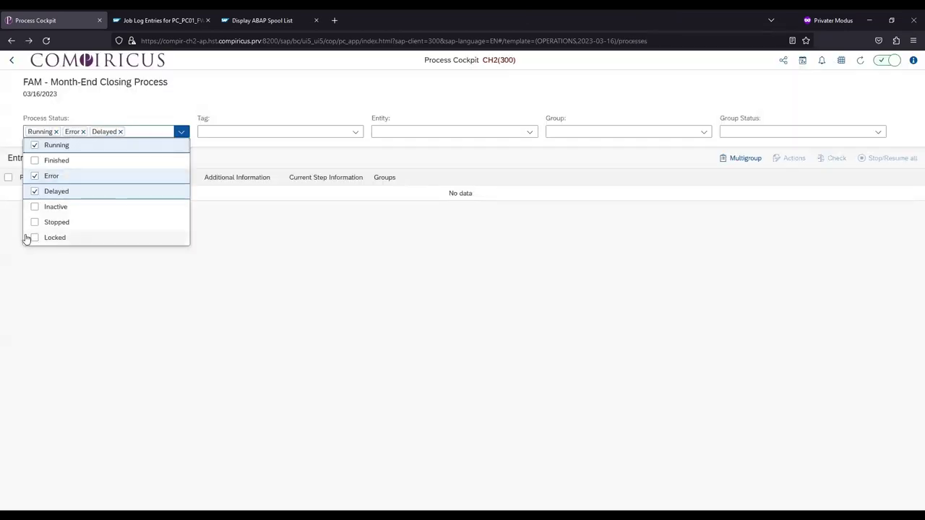
pyautogui.click(60, 240)
pyautogui.click(266, 104)
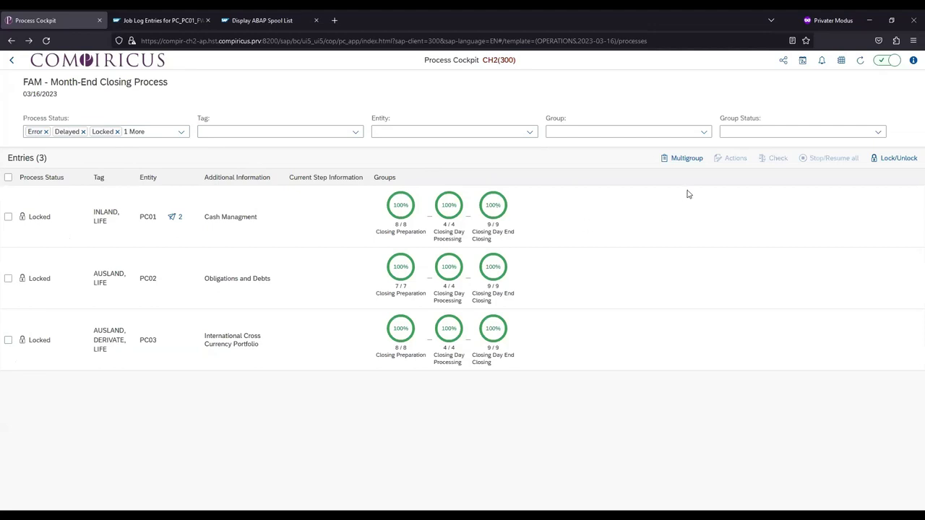
# Open the Finished Steps report in Standard Reporting, export it as a PDF and look through its pages
pyautogui.click(840, 62)
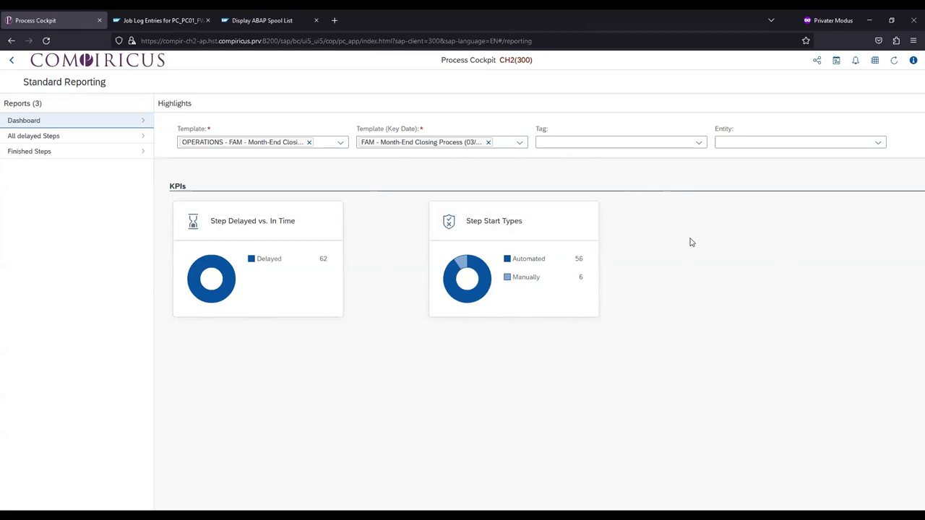
pyautogui.click(27, 153)
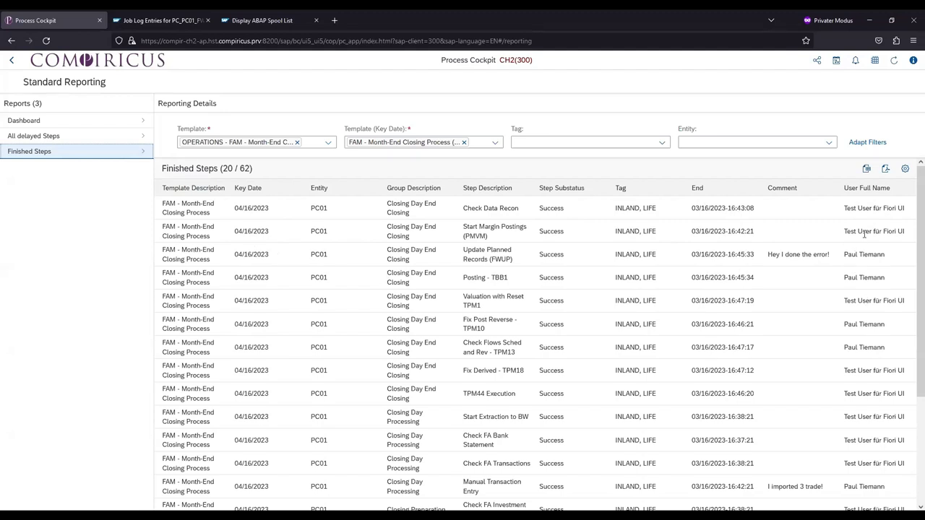
pyautogui.click(884, 168)
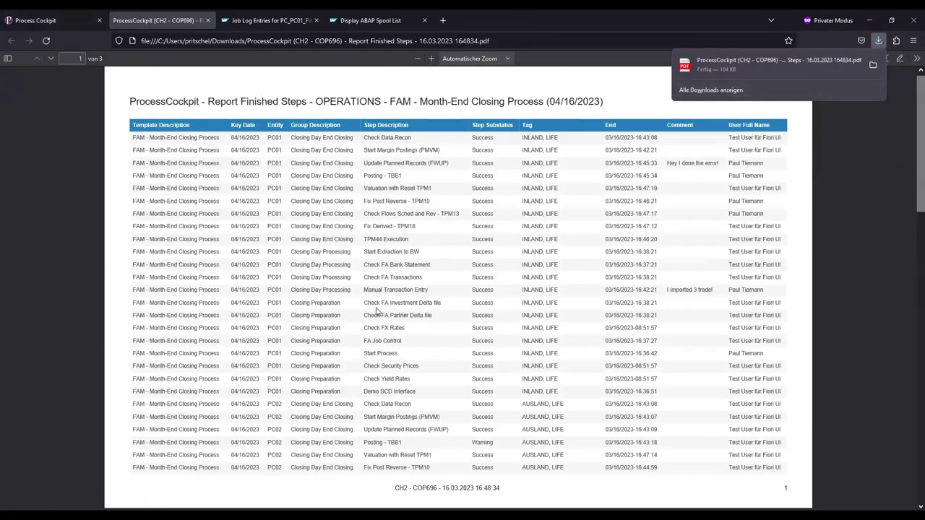
pyautogui.scroll(-10, 507, 293)
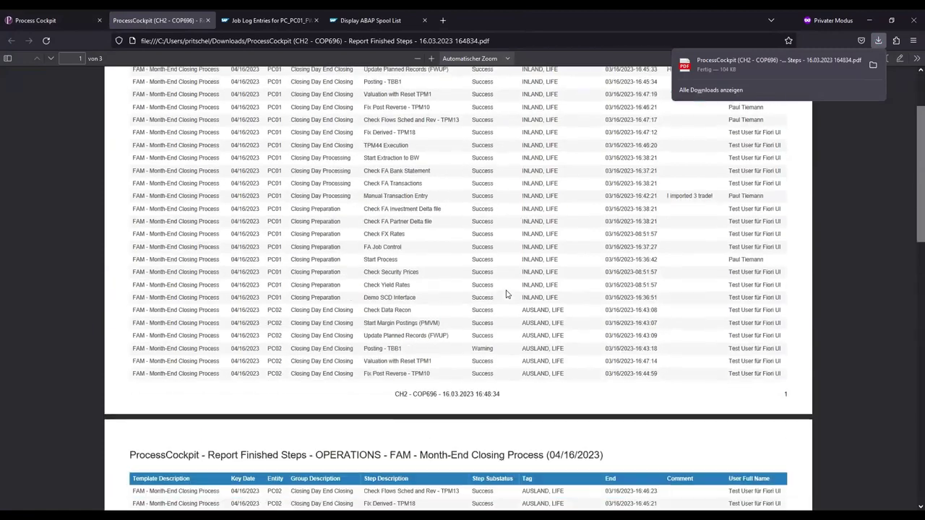
pyautogui.scroll(-4, 508, 302)
pyautogui.scroll(12, 508, 301)
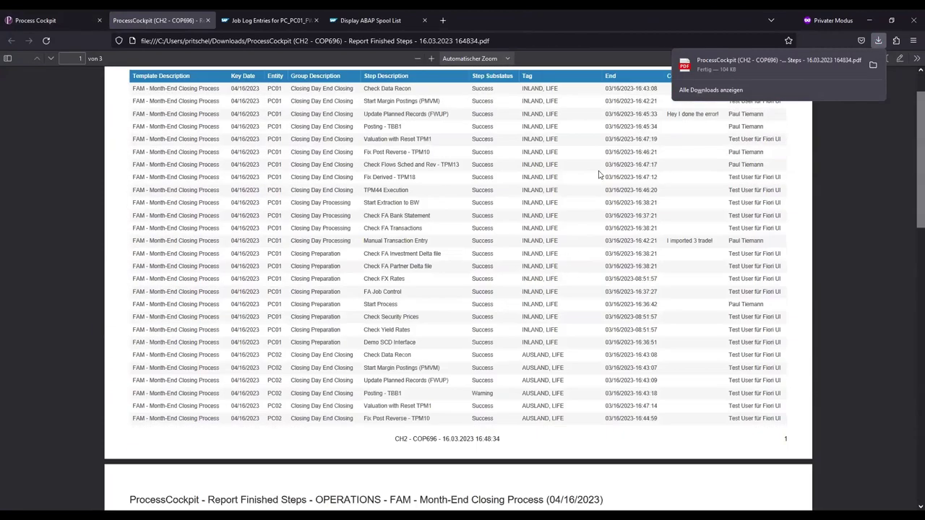